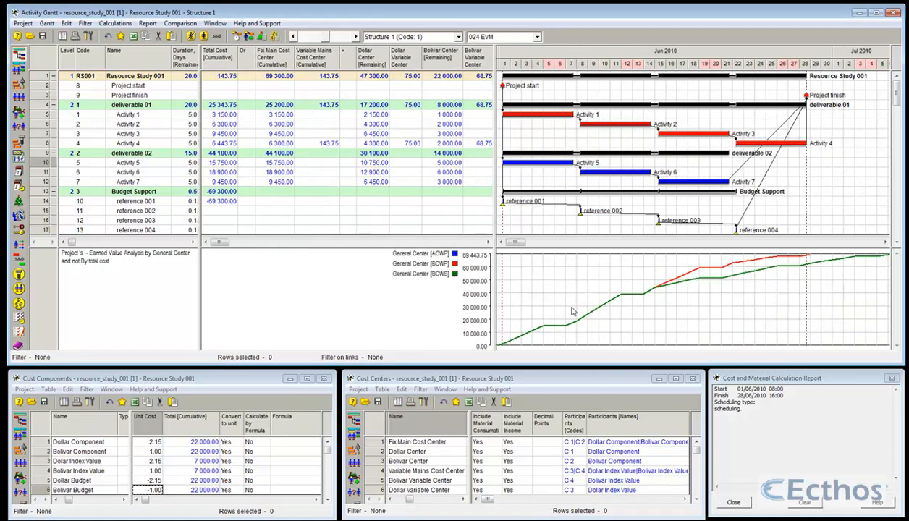
Recalculate the costs and materials and rerun the basic project scheduling.
click(275, 35)
key(Return)
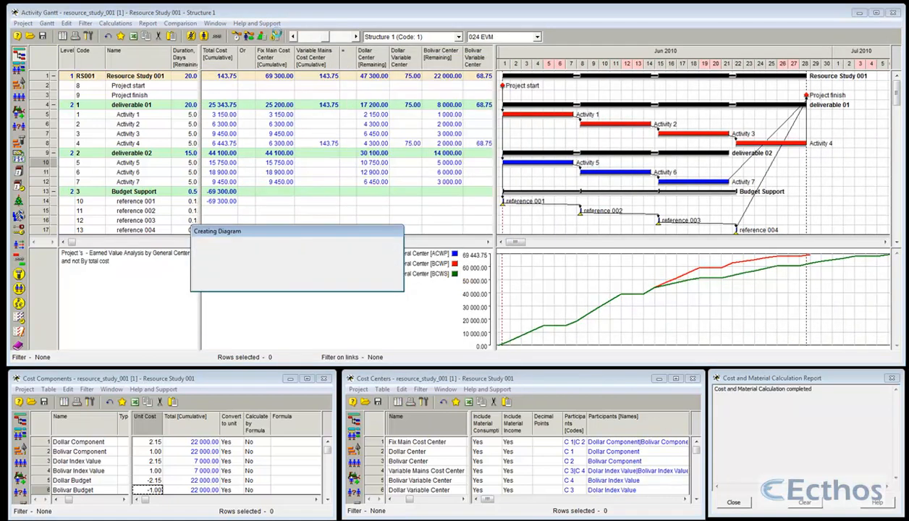
click(235, 35)
key(Return)
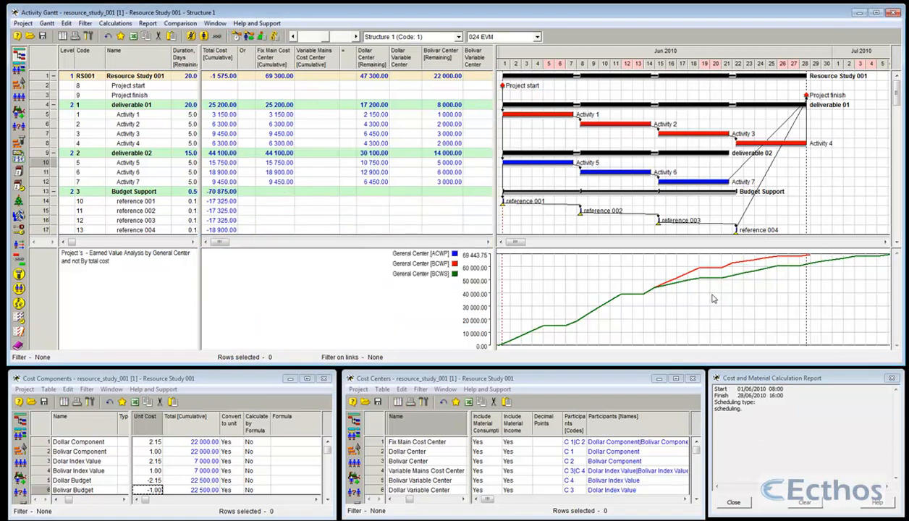
Check the baseline code and version in the project properties.
click(24, 24)
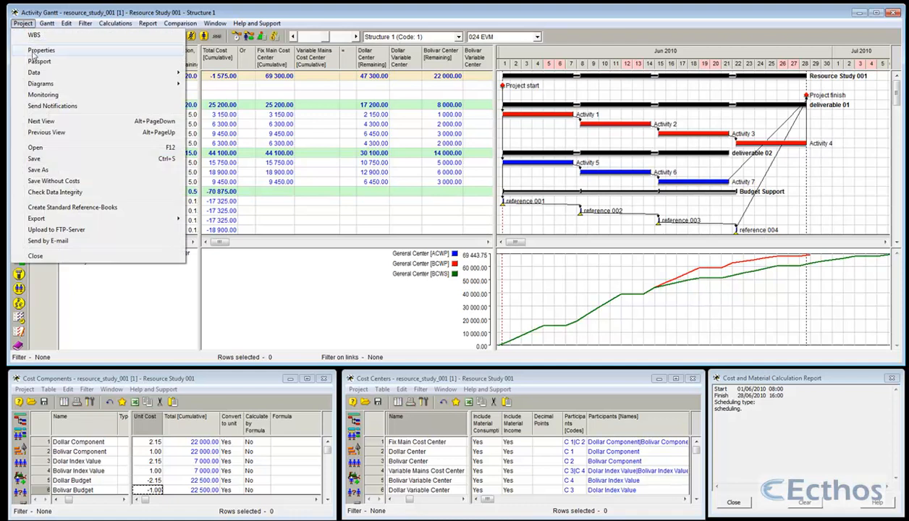
click(41, 51)
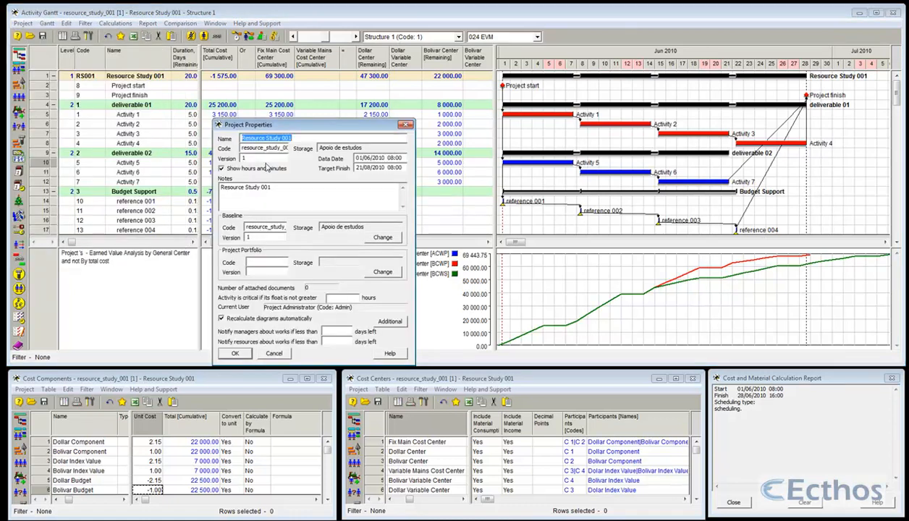
click(240, 351)
Toggle the baseline comparison bars on and off in the Gantt chart and save the project.
click(184, 26)
click(203, 82)
click(184, 288)
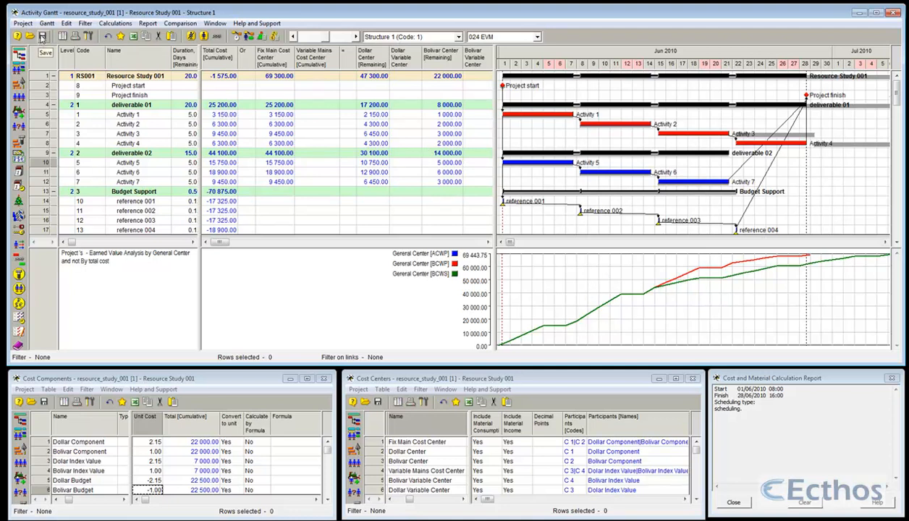
click(180, 23)
click(179, 32)
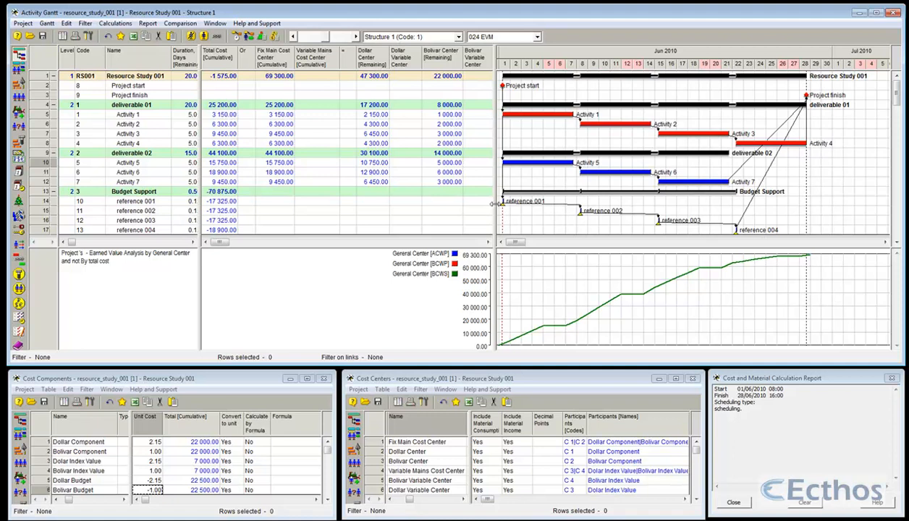
Recalculate costs and materials, and adjust the Gantt chart's width and timescale to show the whole schedule with the diagram legend.
drag(494, 204, 241, 209)
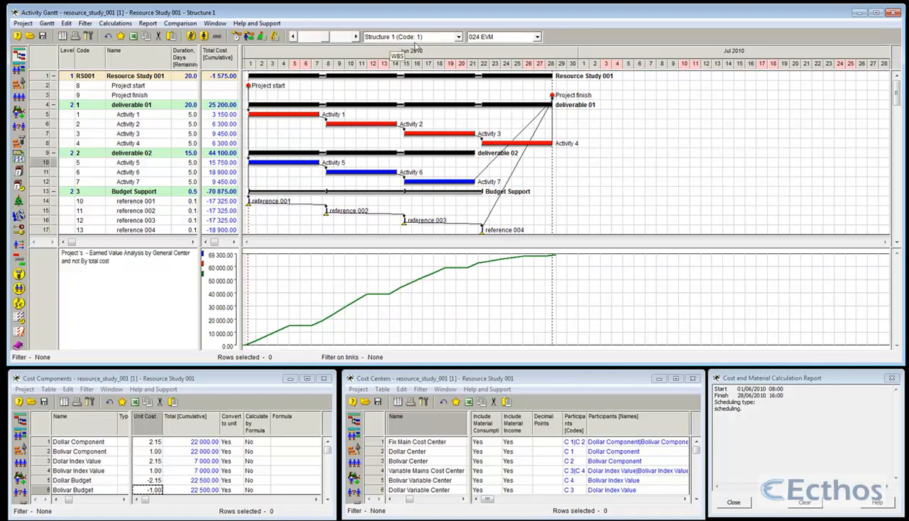
click(275, 36)
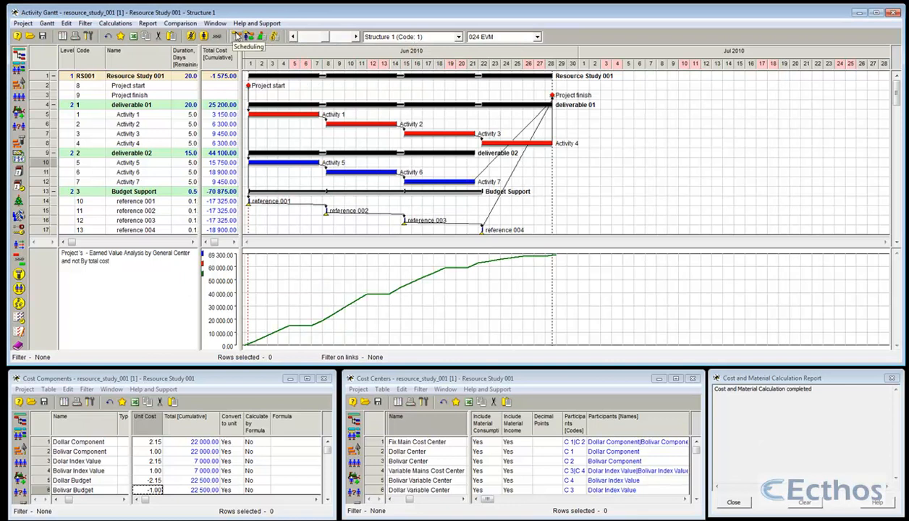
right_click(301, 51)
click(319, 70)
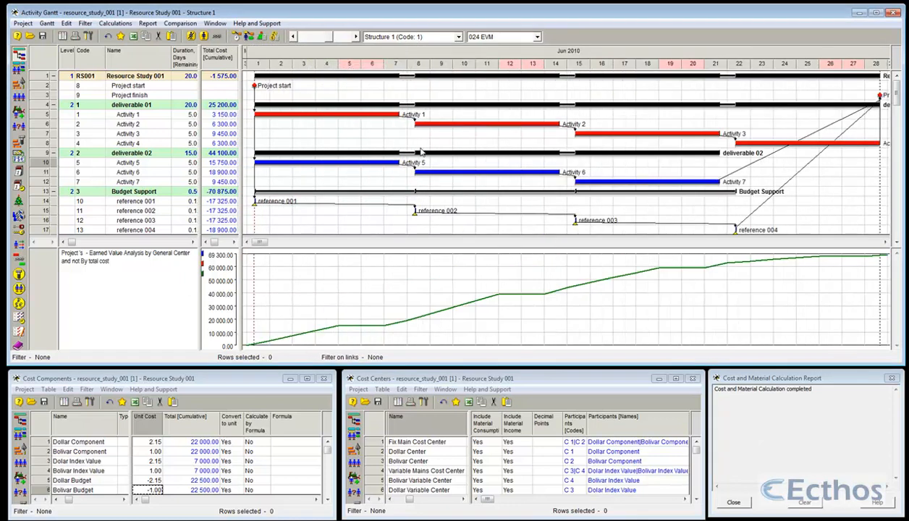
click(292, 37)
click(291, 38)
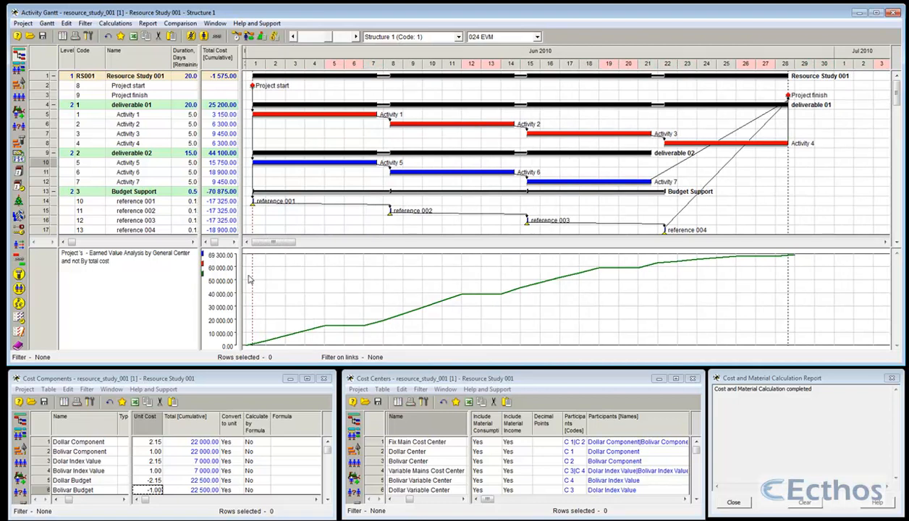
drag(241, 279, 310, 283)
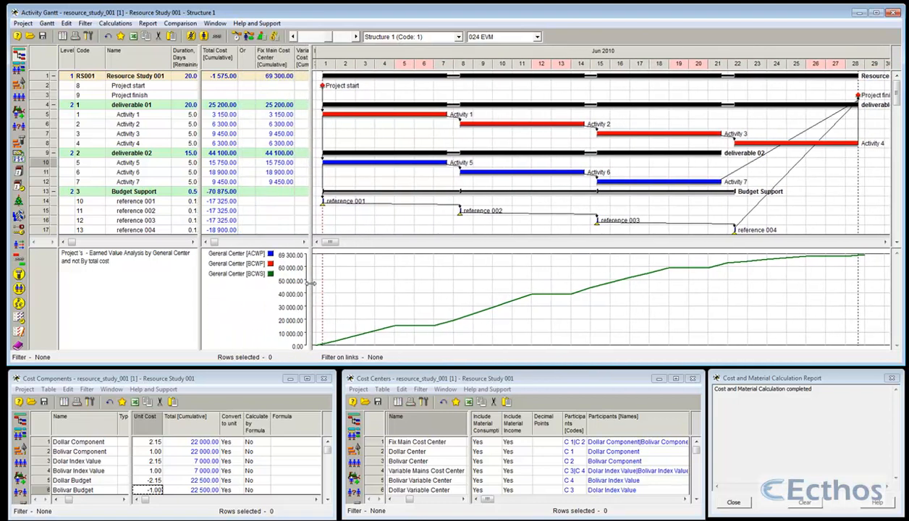
click(292, 36)
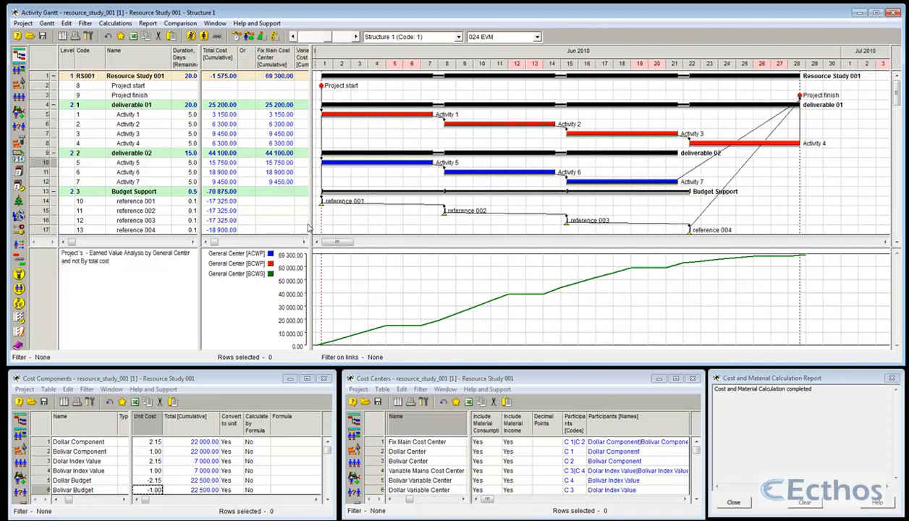
click(291, 36)
click(292, 36)
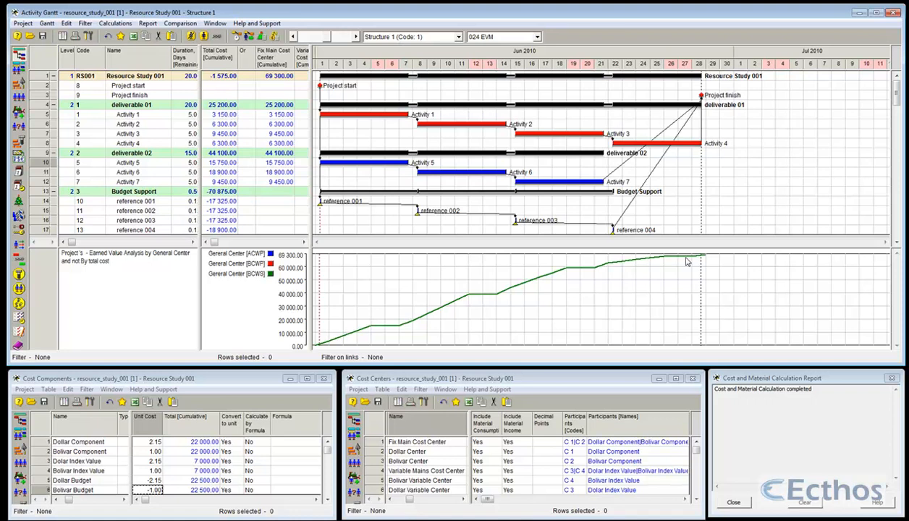
Run resource-constrained scheduling with the Optimization method, constrained by the cost centers Bolivar Account and Dollar Account.
click(248, 36)
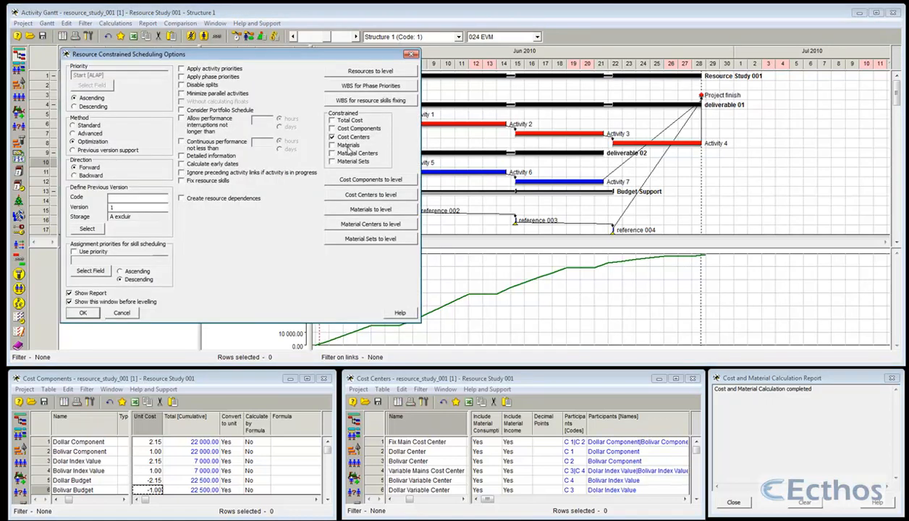
click(359, 196)
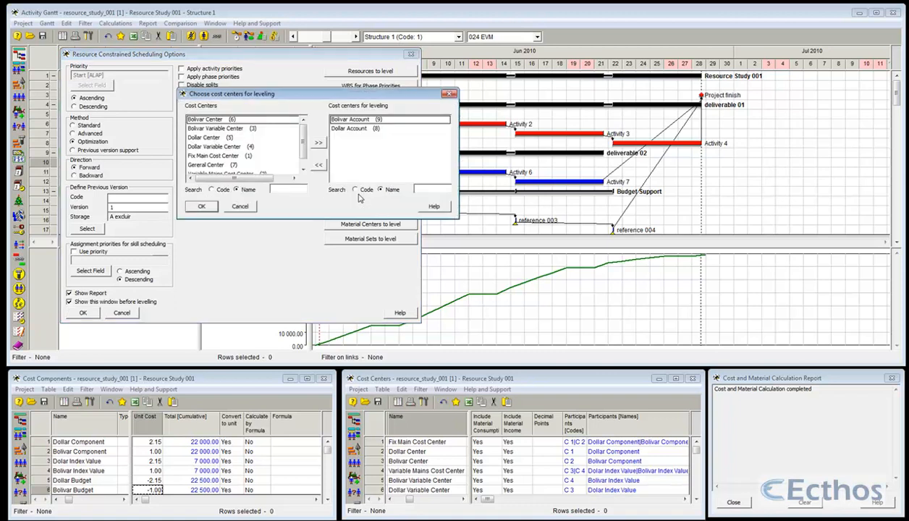
click(355, 122)
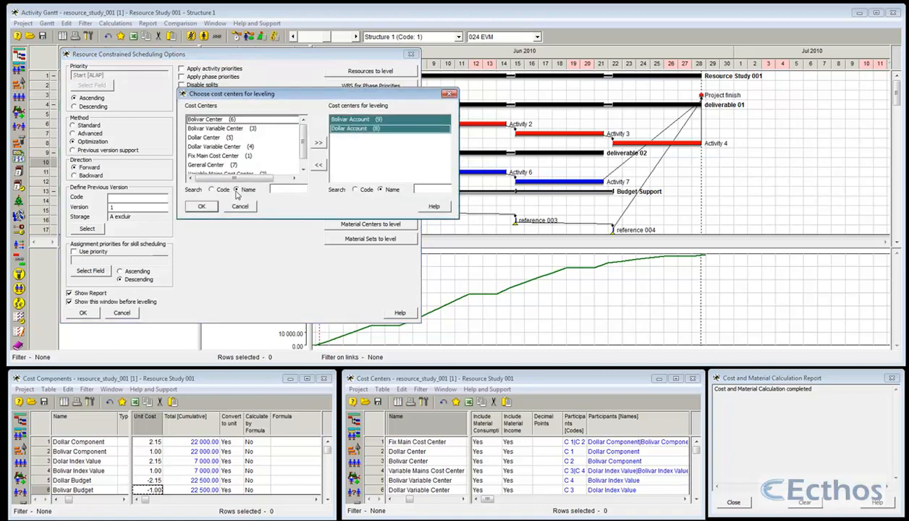
click(203, 206)
click(83, 313)
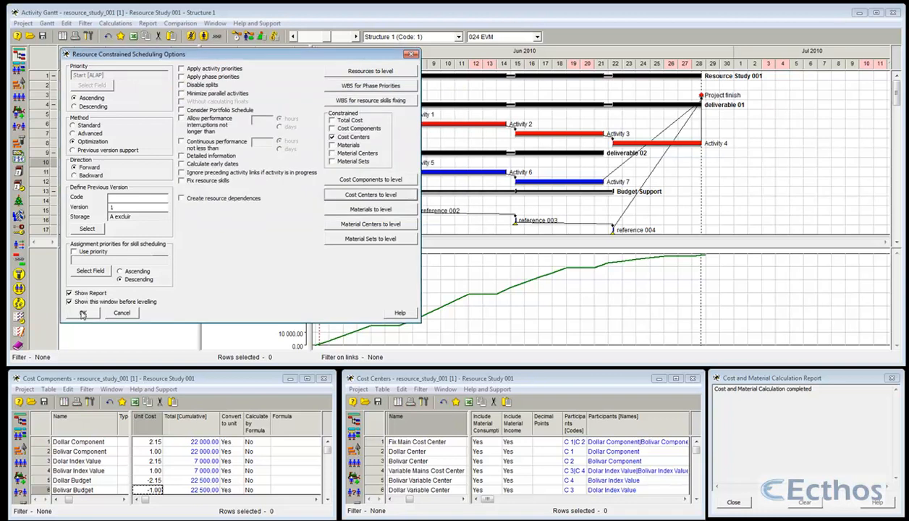
click(83, 312)
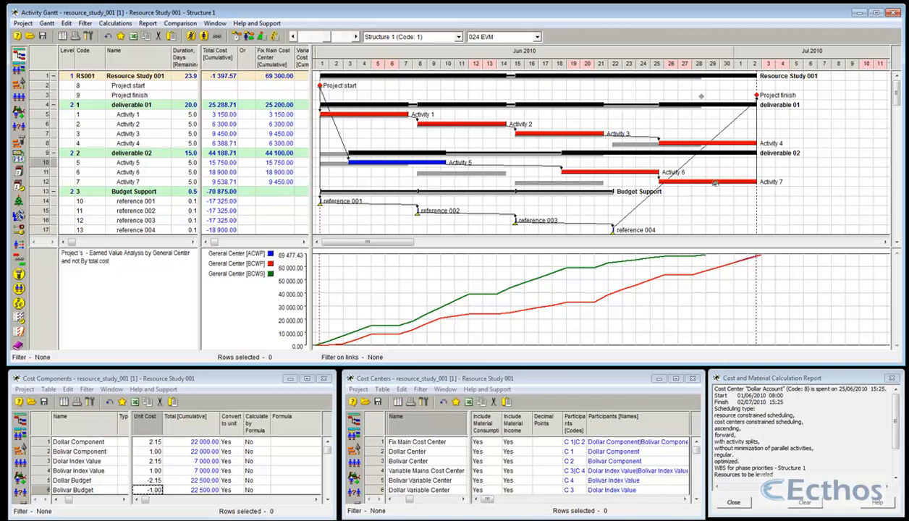
Examine the Variable Mains Cost Center costs of Activity 7, Activity 4, both deliverables and the whole project.
drag(311, 167, 430, 166)
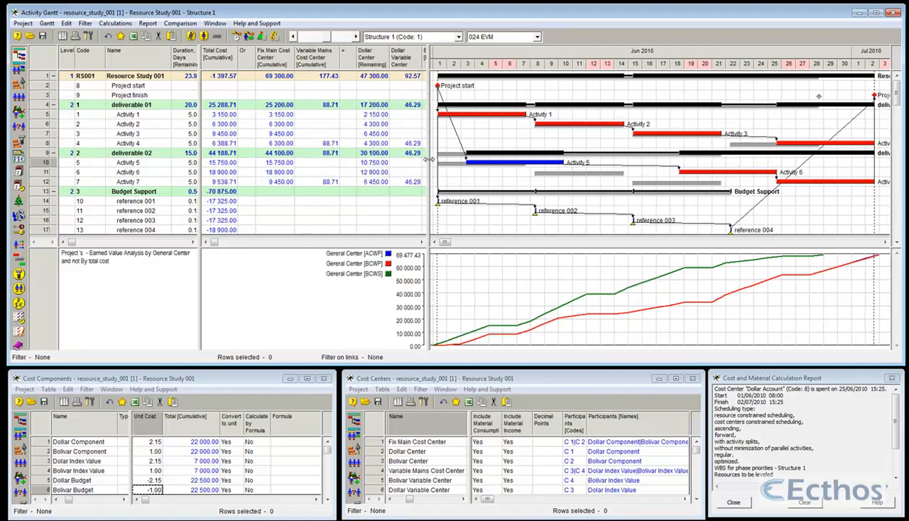
click(322, 180)
click(322, 142)
click(325, 153)
click(319, 106)
click(319, 75)
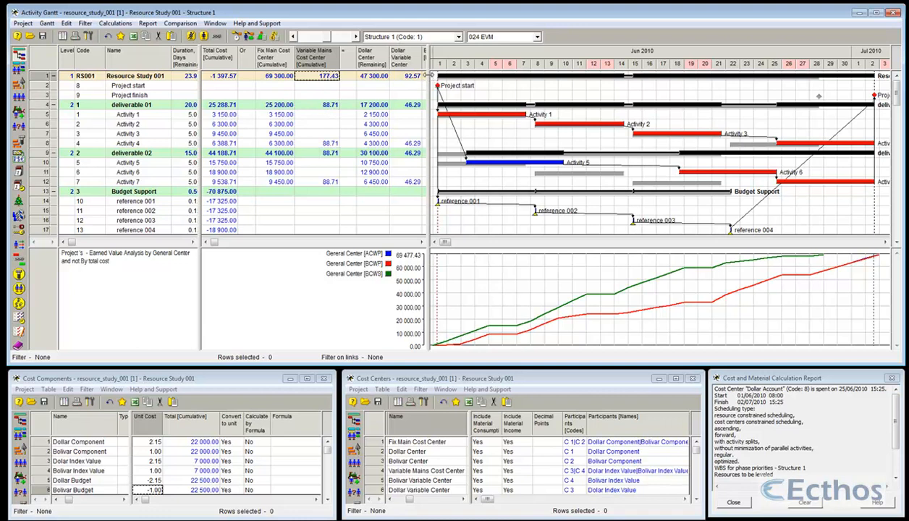
Widen the Gantt chart area and set the earned value diagram's height to 600.
drag(425, 75, 240, 123)
right_click(499, 276)
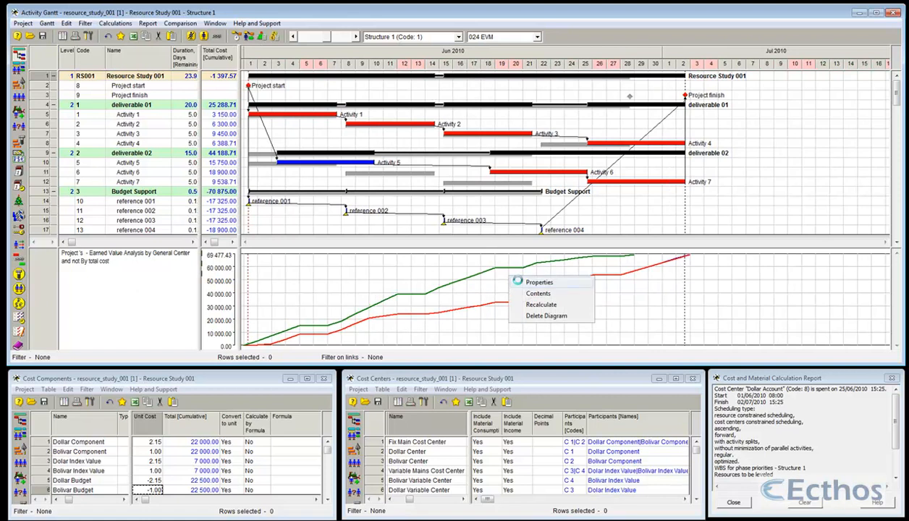
click(517, 280)
text(600)
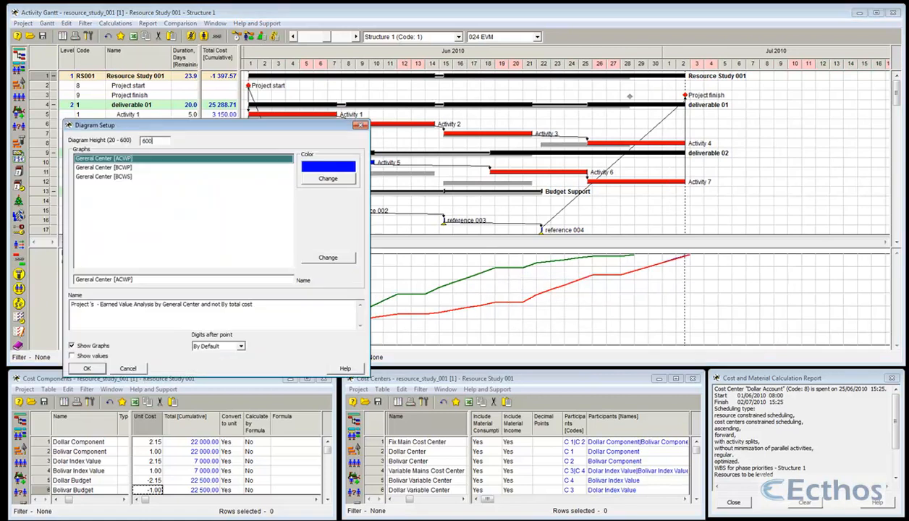
key(Return)
Try to set the earned value diagram's height to 800.
right_click(700, 243)
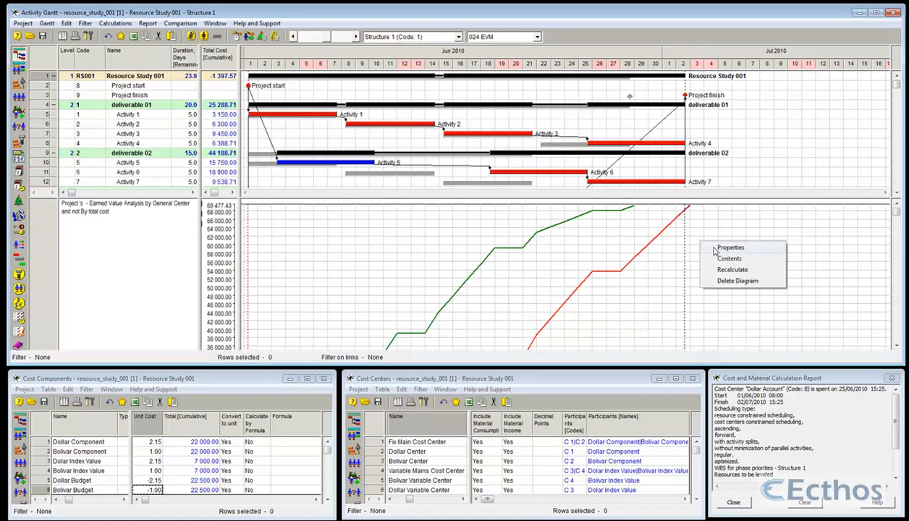
click(729, 248)
text(800)
key(Return)
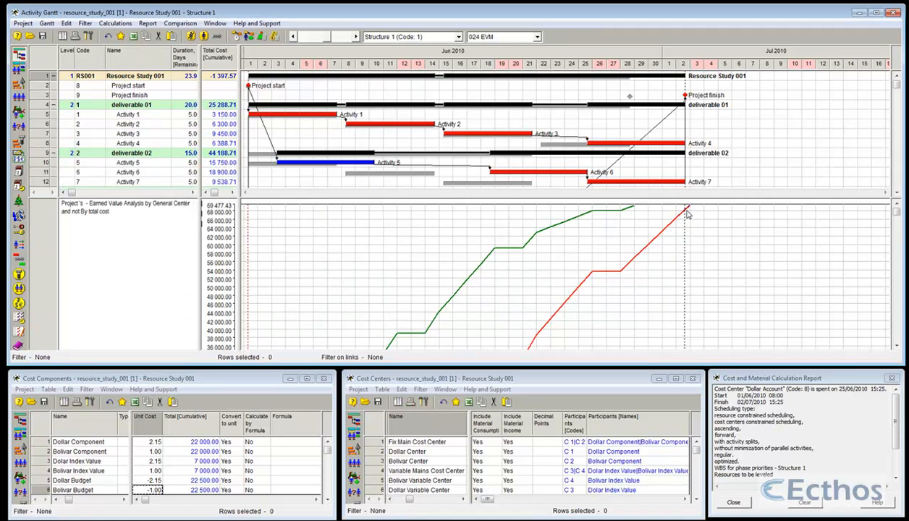
Enlarge the activity table to show more rows and cost columns, and switch it to the 001-costs + budget (Dollar) view.
drag(664, 195, 660, 257)
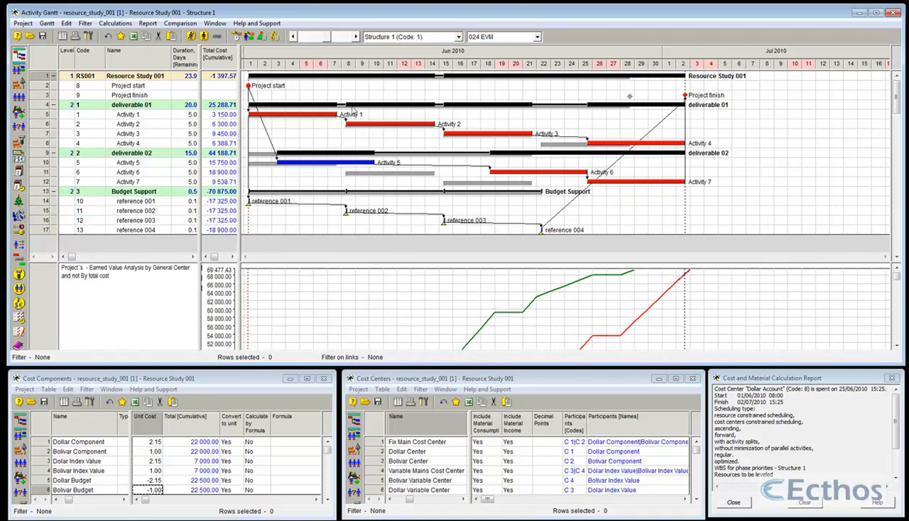
drag(239, 172, 398, 177)
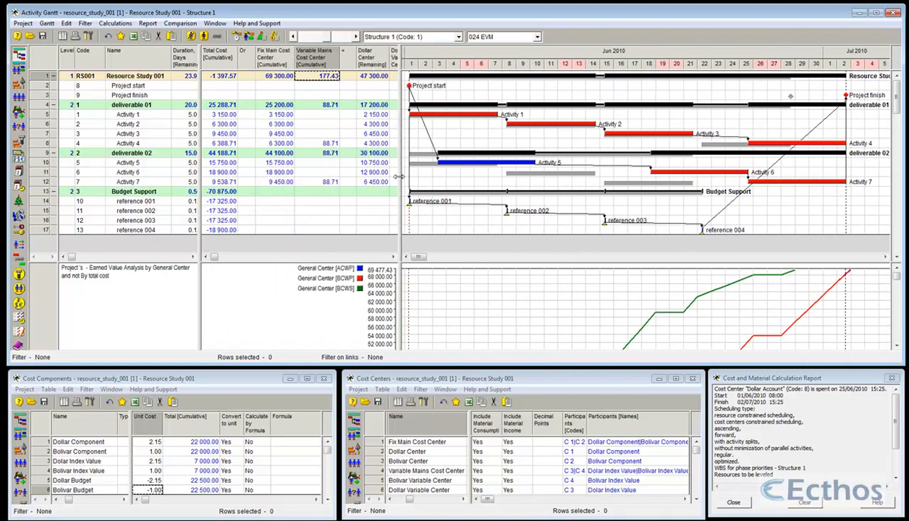
click(481, 38)
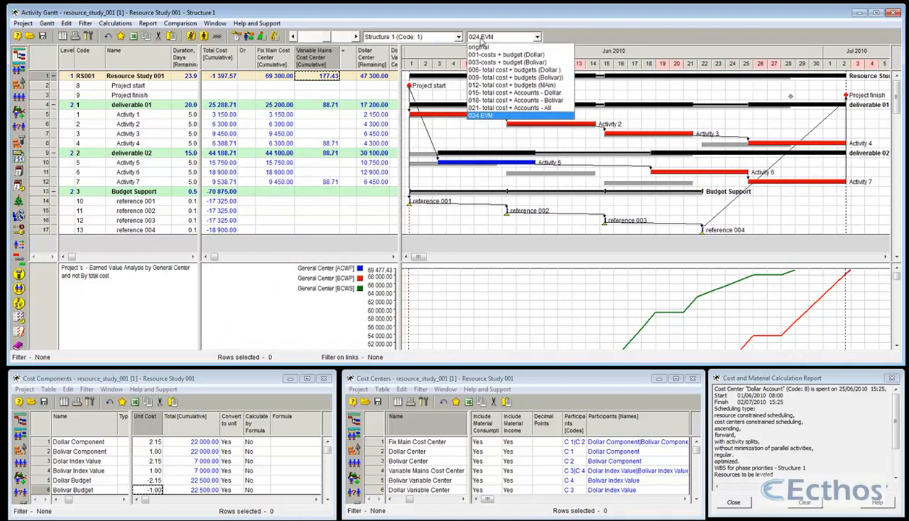
click(507, 54)
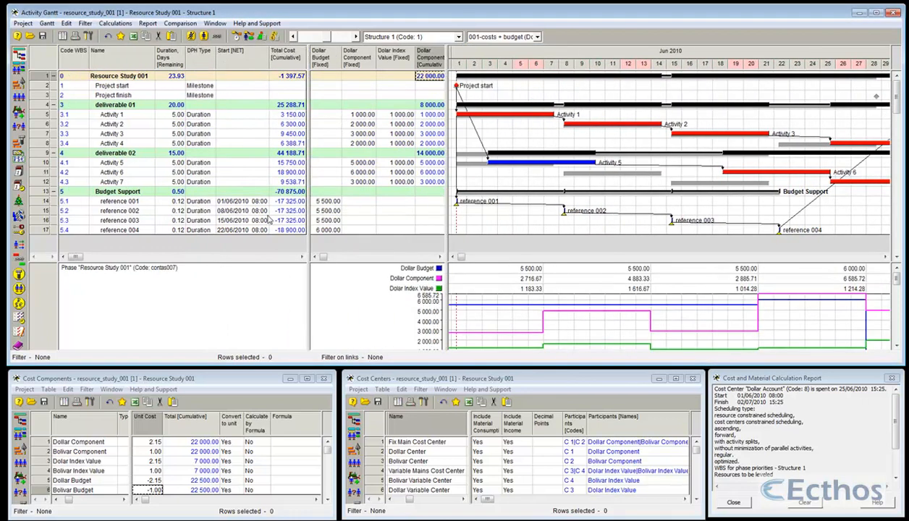
Set the Start [NET] date of reference 002 under Budget Support to 15/06/2010.
click(236, 201)
click(238, 211)
click(239, 220)
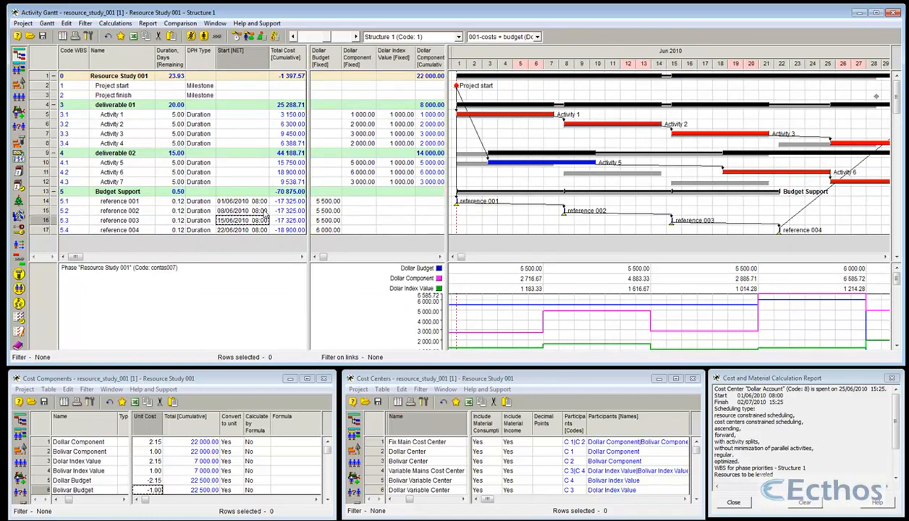
click(263, 211)
click(264, 211)
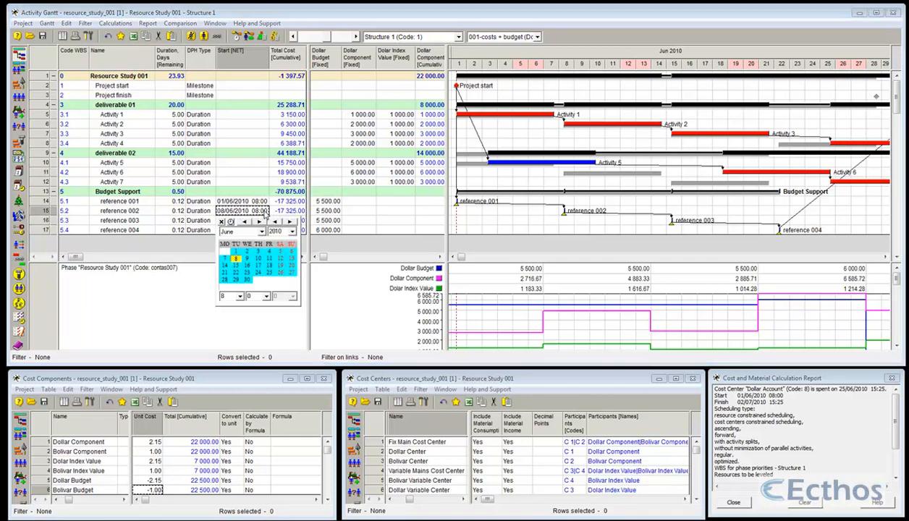
click(236, 267)
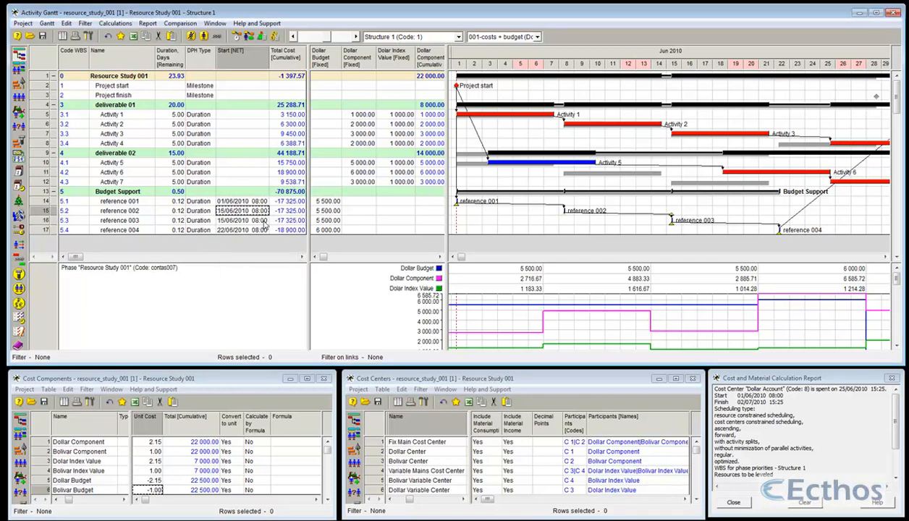
Set the Start [NET] date of reference 003 to 29/06/2010.
click(263, 220)
click(263, 220)
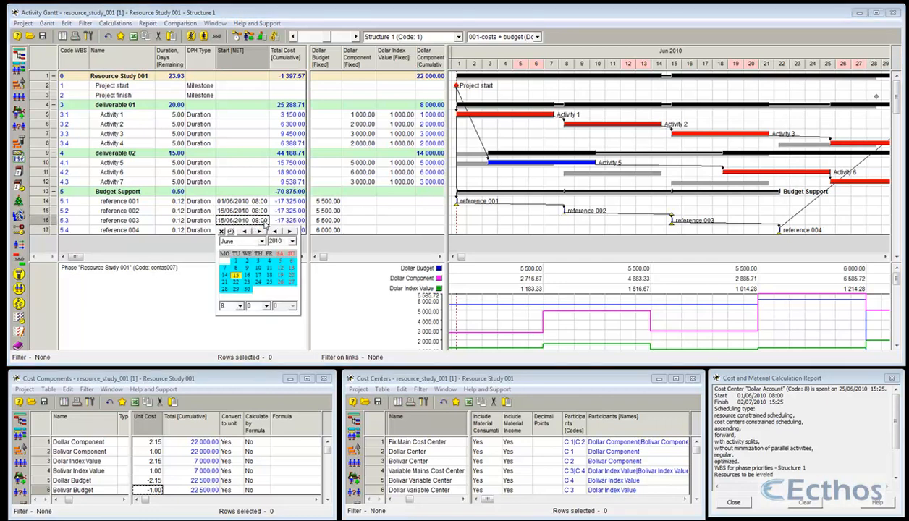
click(236, 289)
Set the Start [NET] date of reference 004 under Budget Support to 06/07/2010.
click(265, 230)
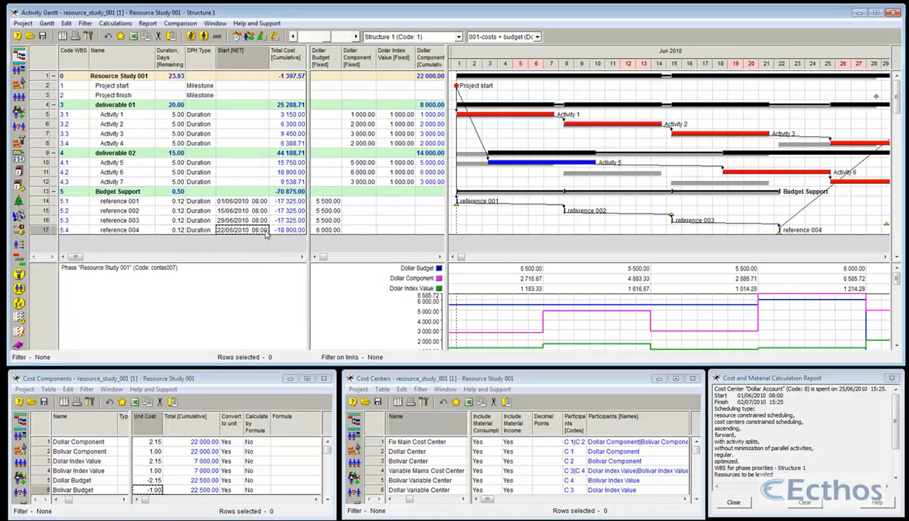
click(266, 230)
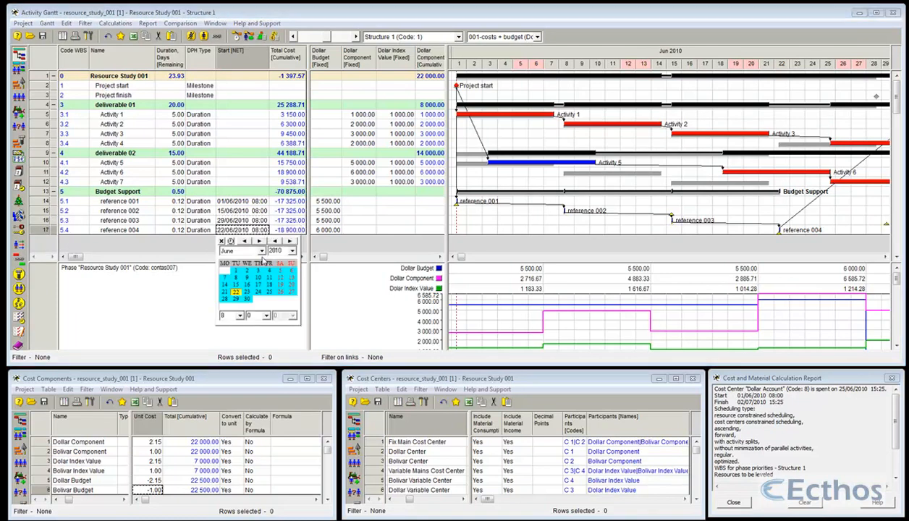
click(259, 241)
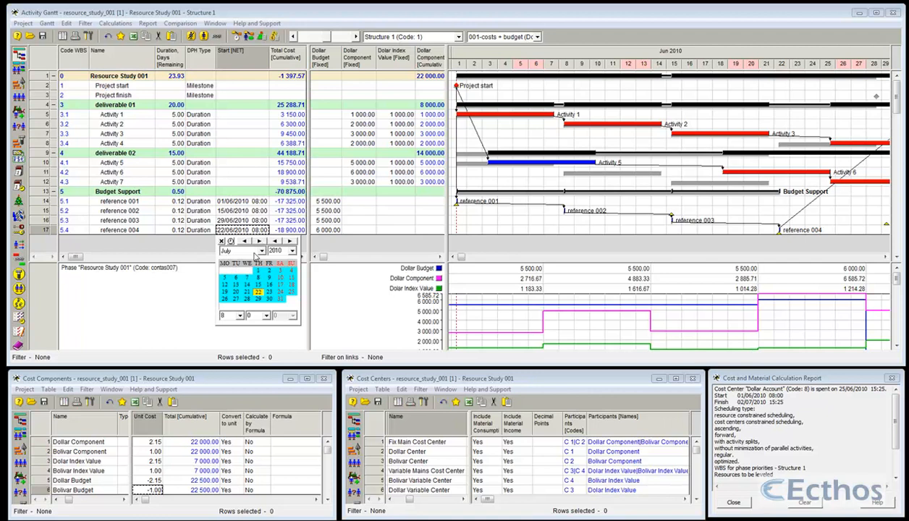
click(237, 277)
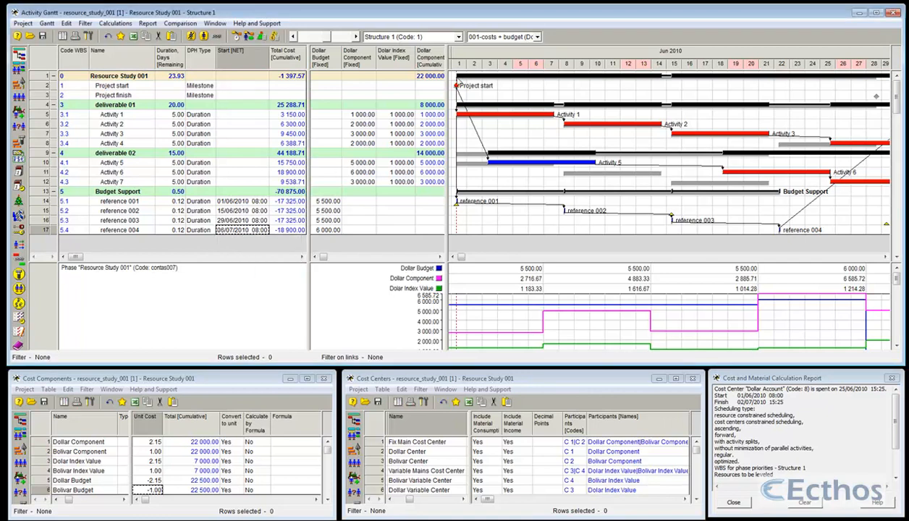
Switch to the 003-costs + budget (Bolivar) view and run forward scheduling on the project with the existing options.
click(500, 38)
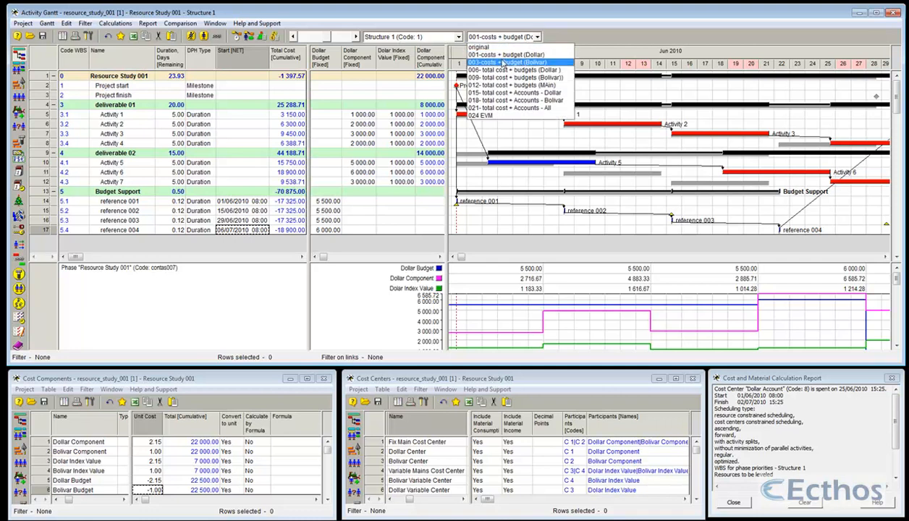
click(507, 62)
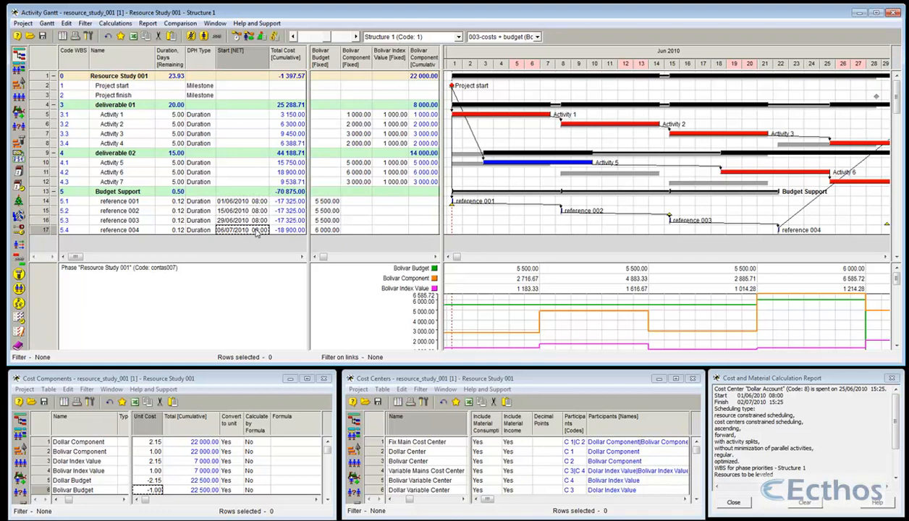
click(237, 35)
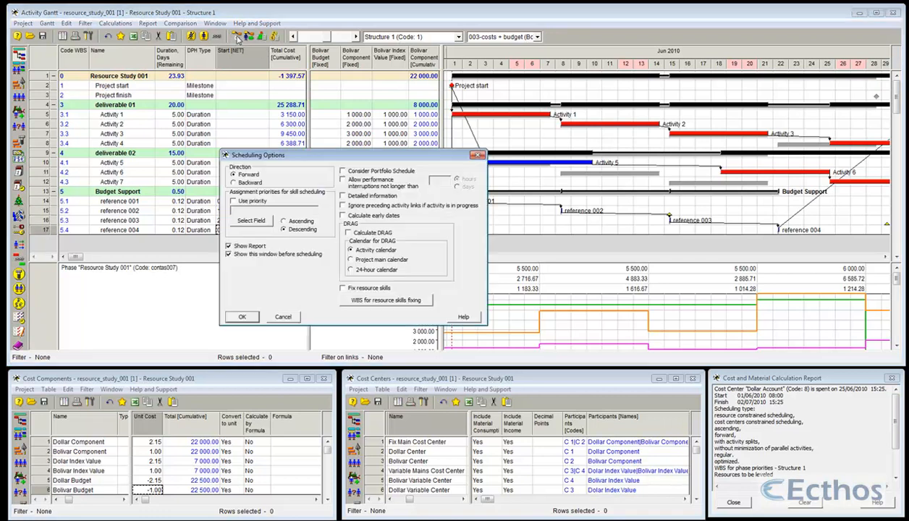
key(Return)
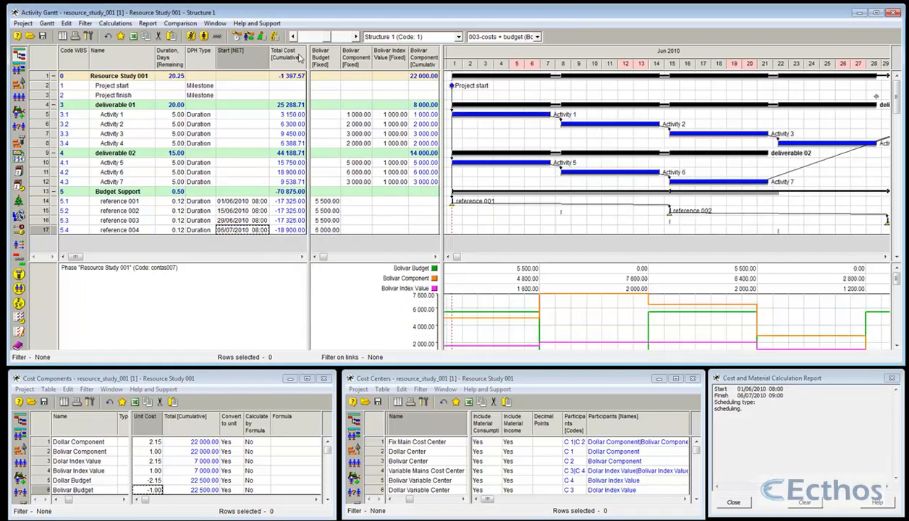
Show the 021- total cost + Accounts - All view over the whole project period with a taller account balance diagram.
click(477, 37)
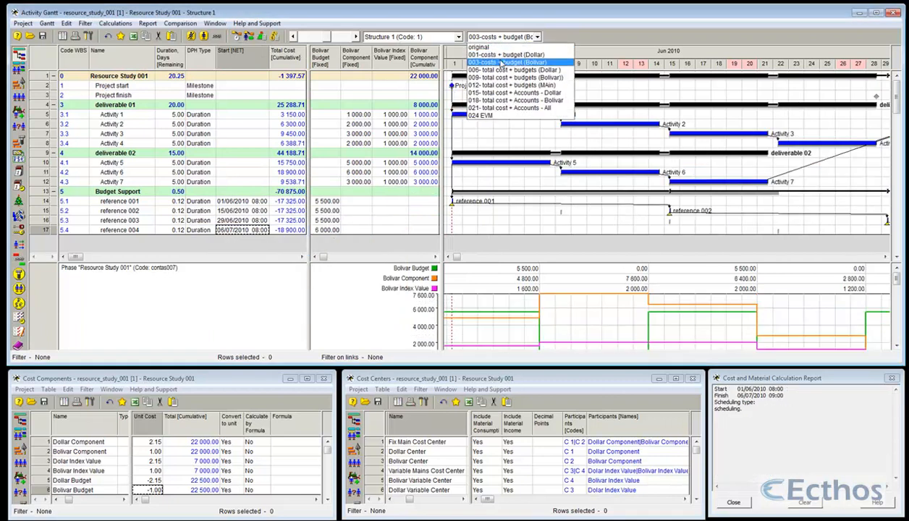
click(510, 107)
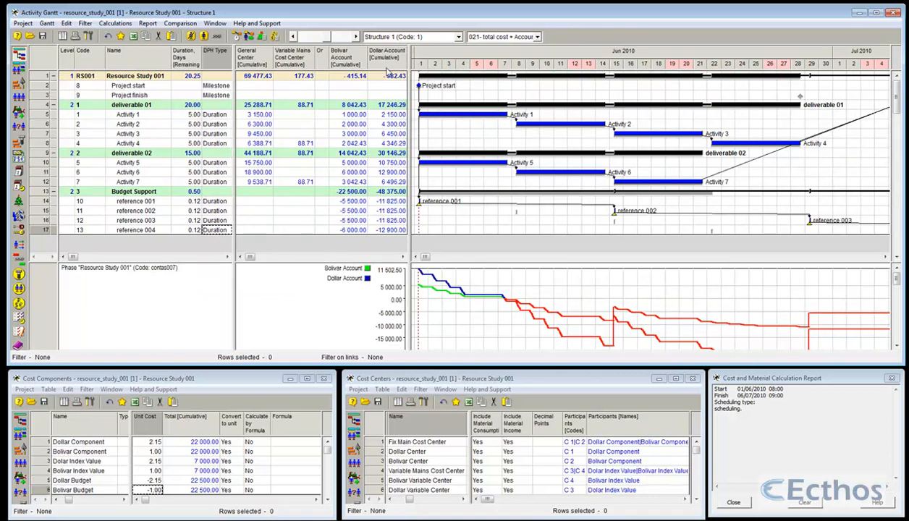
click(293, 37)
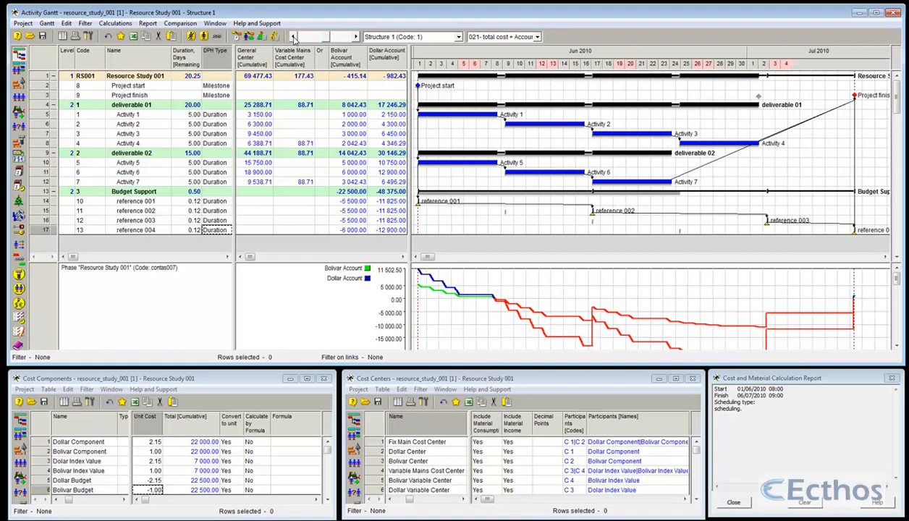
click(293, 37)
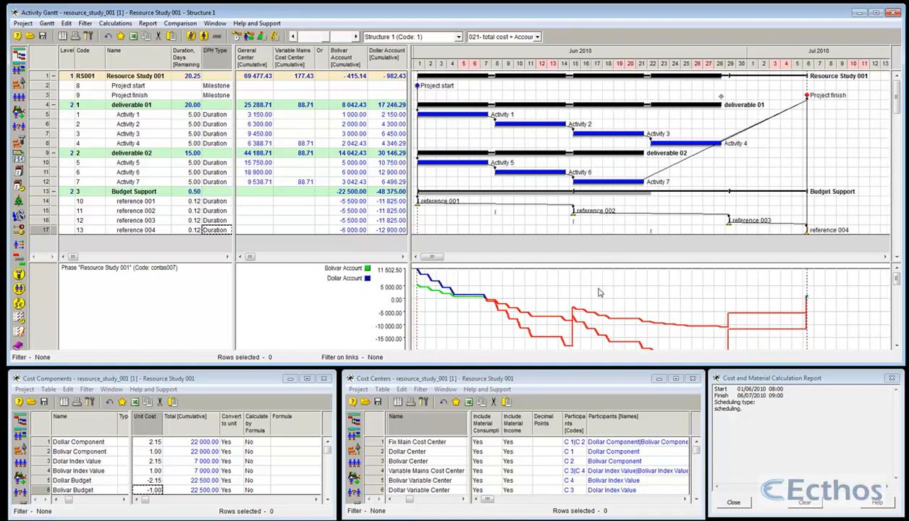
drag(583, 261, 583, 246)
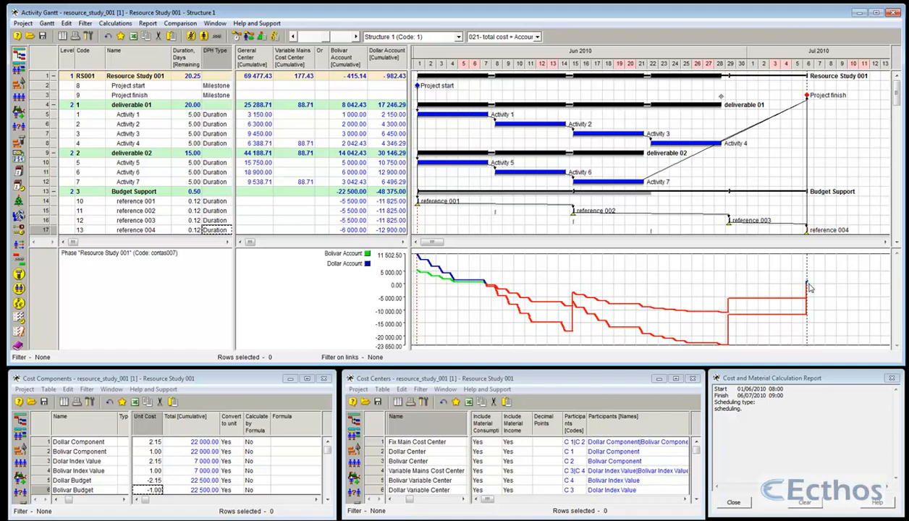
Examine the budget in the 001-costs + budget (Dollar) view, and return to the 021- total cost + Accounts - All view.
click(494, 37)
click(505, 55)
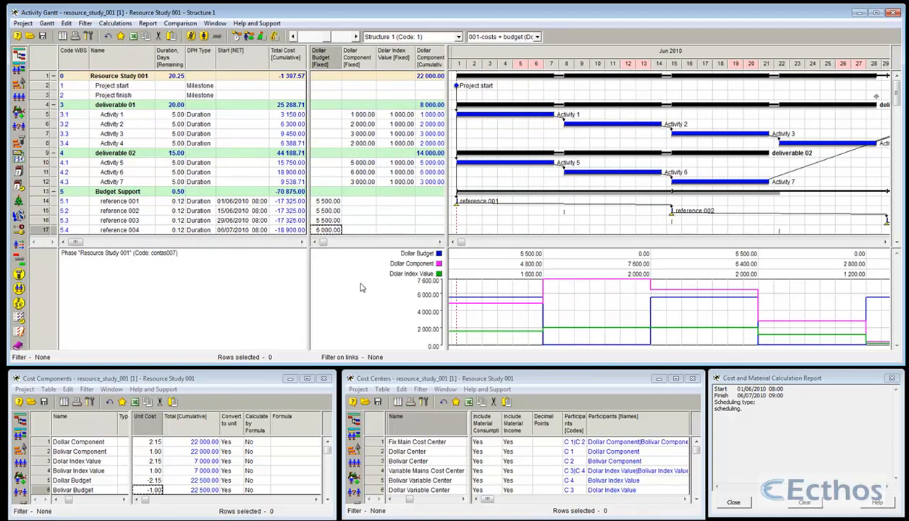
click(485, 38)
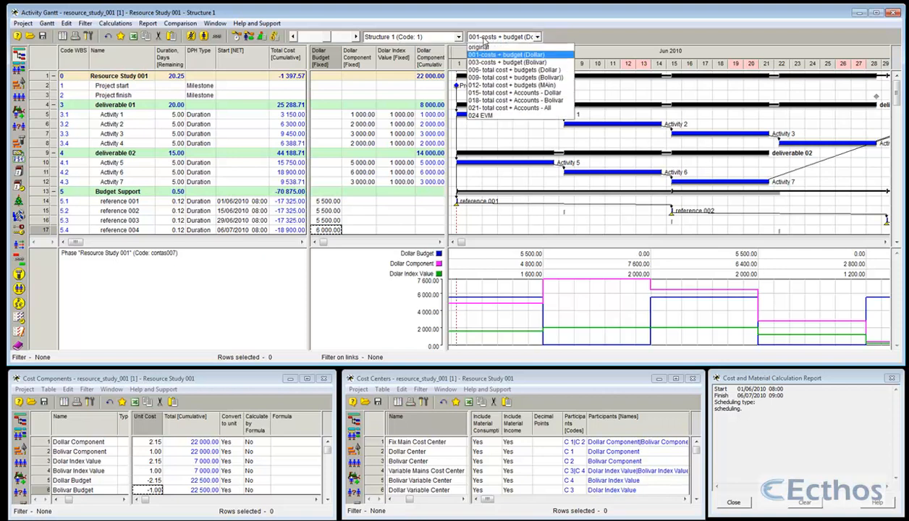
click(491, 103)
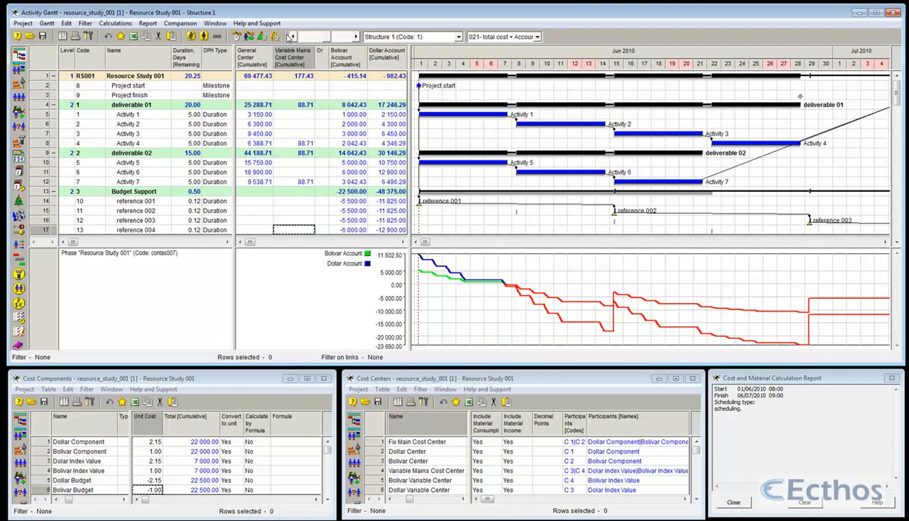
click(293, 37)
click(293, 37)
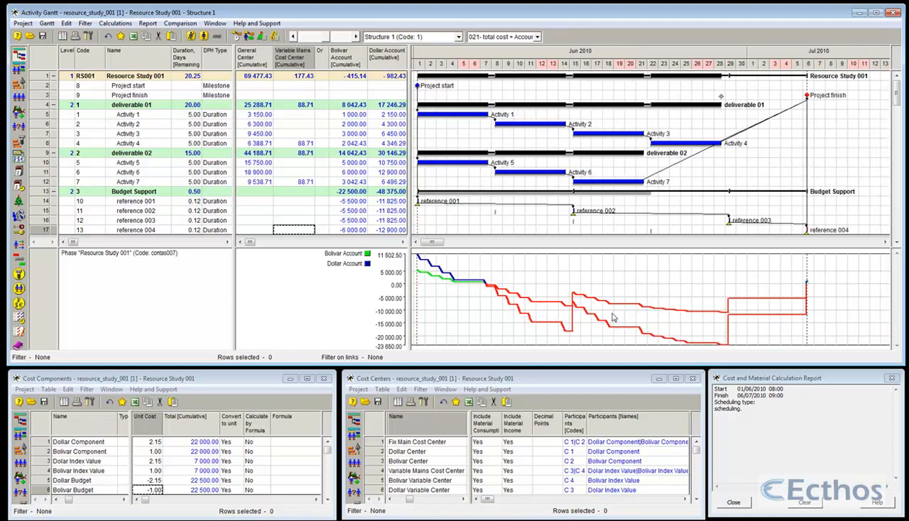
Run resource constrained scheduling with the Optimization method, forward direction and the Cost Centers constraint.
click(247, 38)
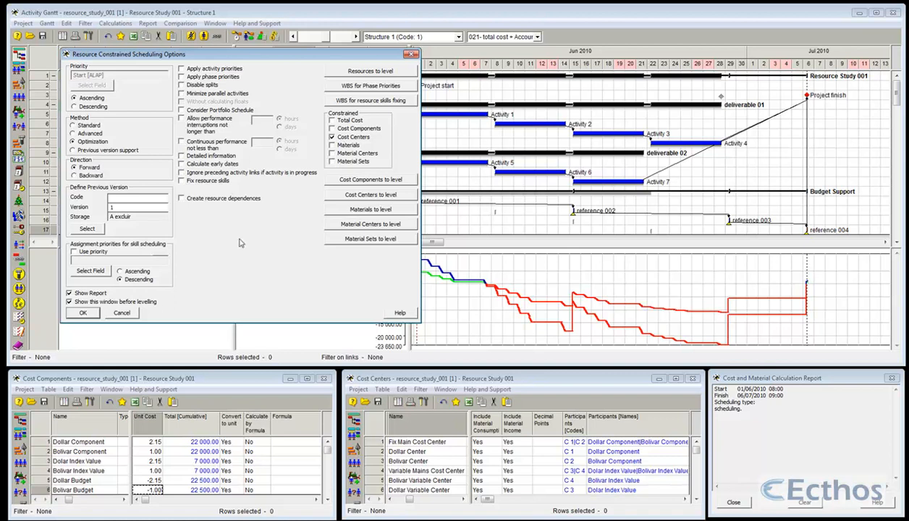
click(83, 312)
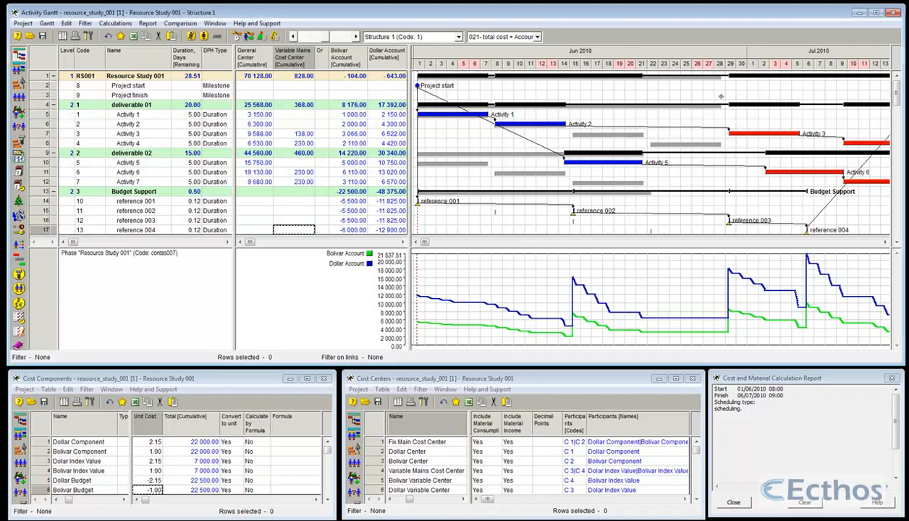
click(292, 37)
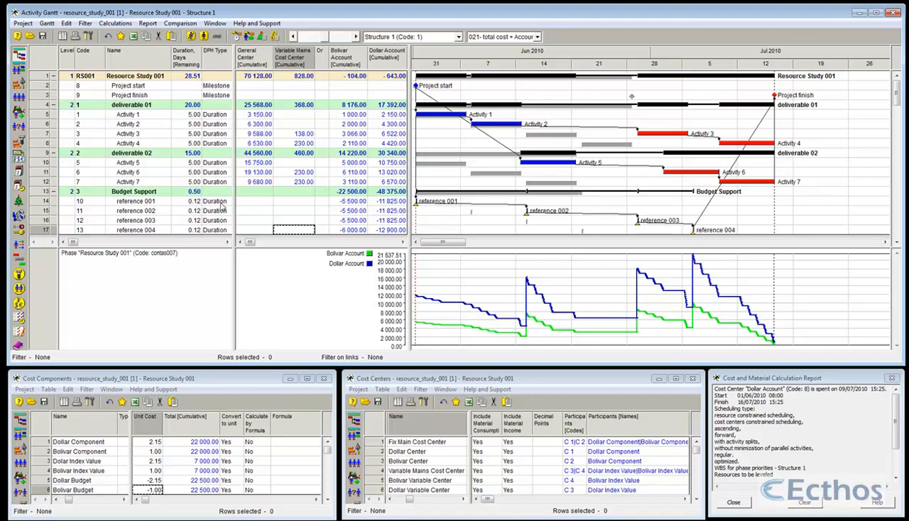
In the 001-costs + budget (Dollar) view, set the Start [NET] date of reference 004 to 13/07/2010.
click(493, 36)
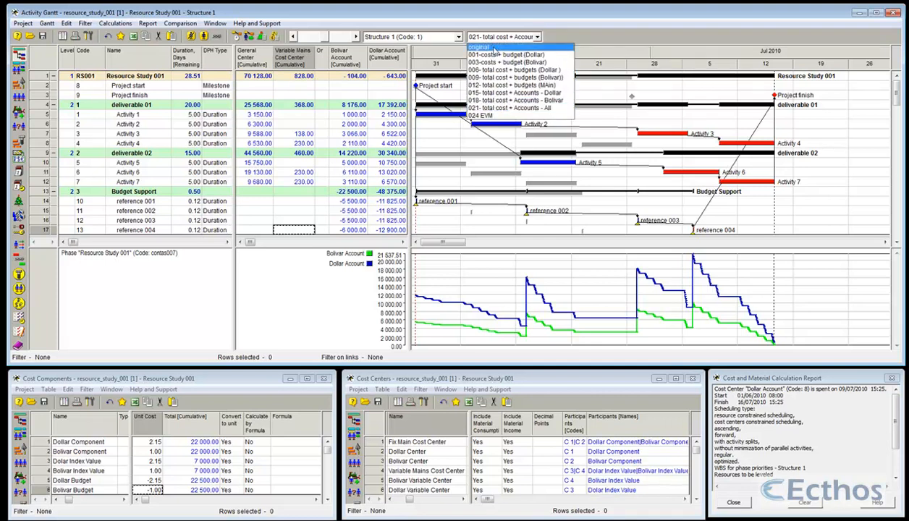
click(491, 55)
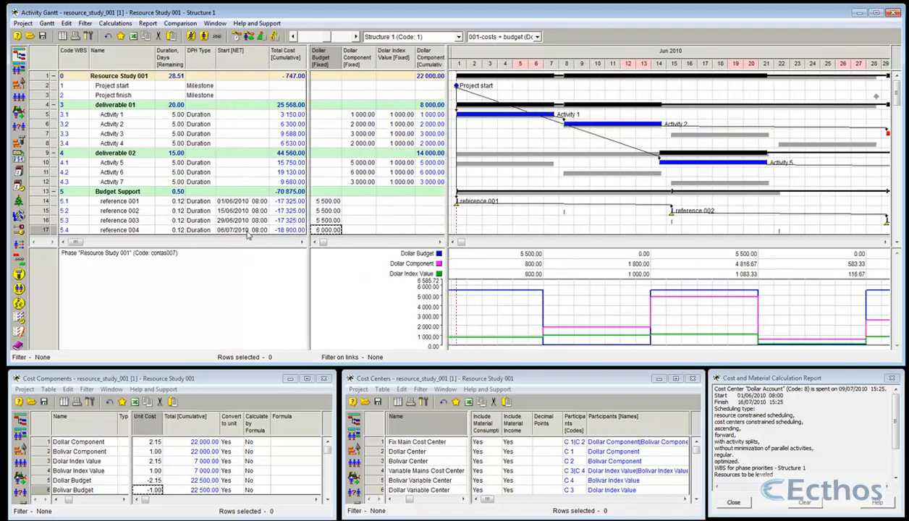
click(246, 230)
click(246, 230)
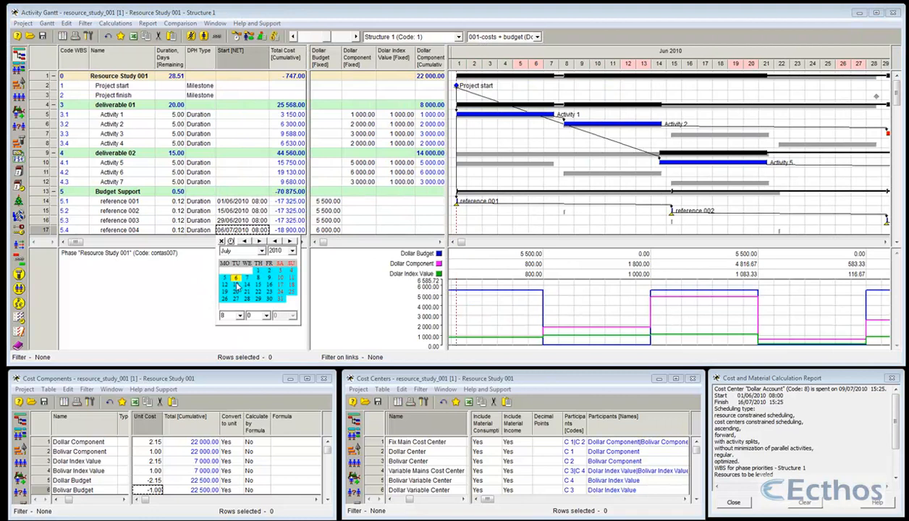
click(240, 213)
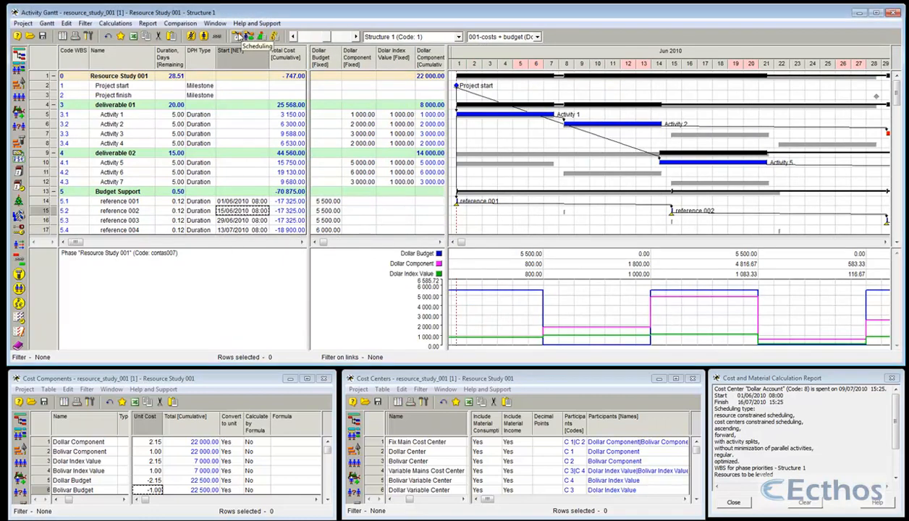
Run unconstrained scheduling again with the existing options and compress the timescale to include the project finish.
click(238, 38)
click(238, 316)
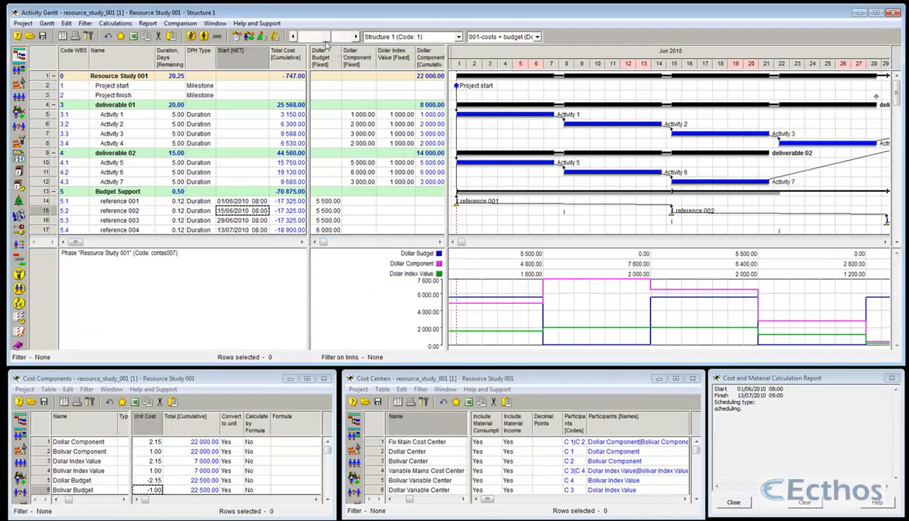
click(292, 37)
click(292, 36)
click(292, 37)
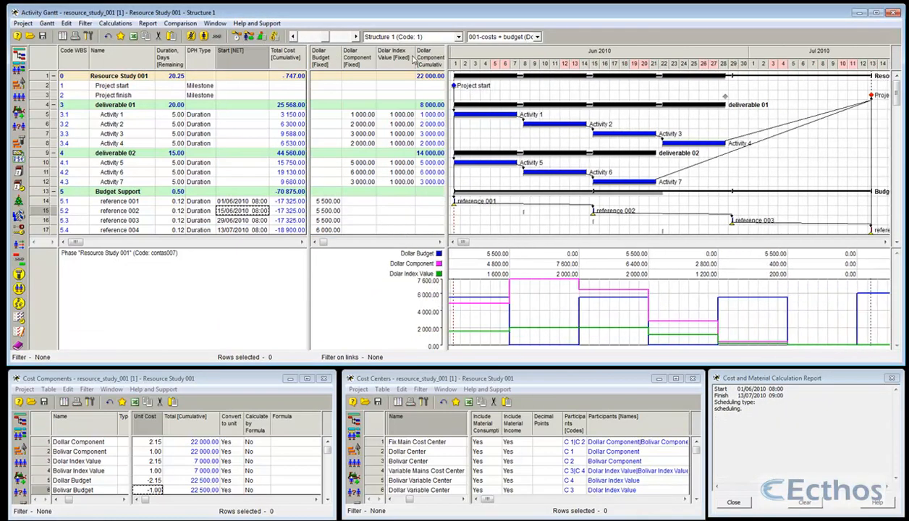
Show both account balance curves through the project finish in the 021- total cost + Accounts - All view.
click(506, 37)
click(513, 110)
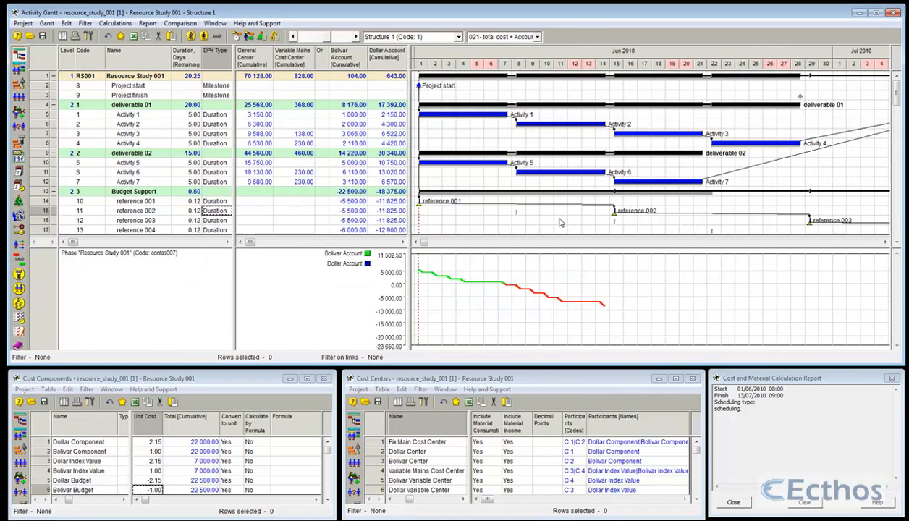
click(293, 37)
click(292, 37)
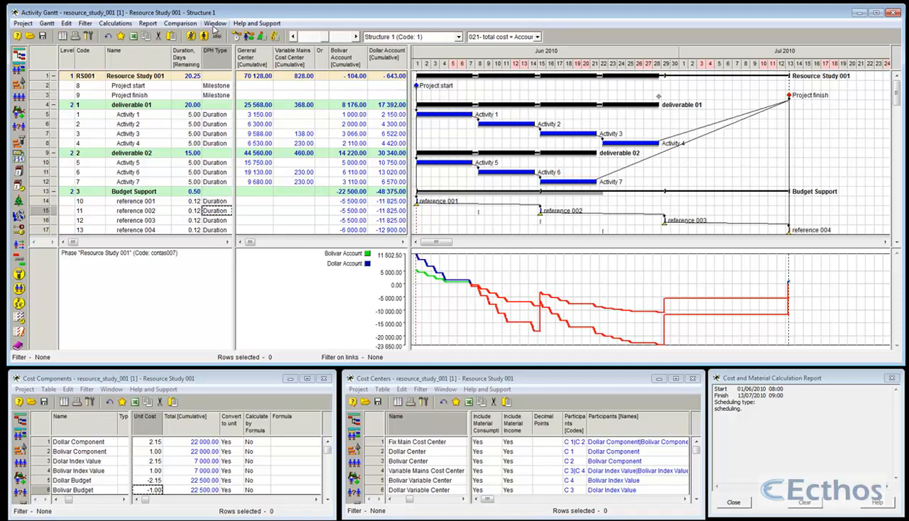
Level the project again using optimized resource constrained scheduling limited by Cost Centers, and show the full Gantt period.
click(246, 36)
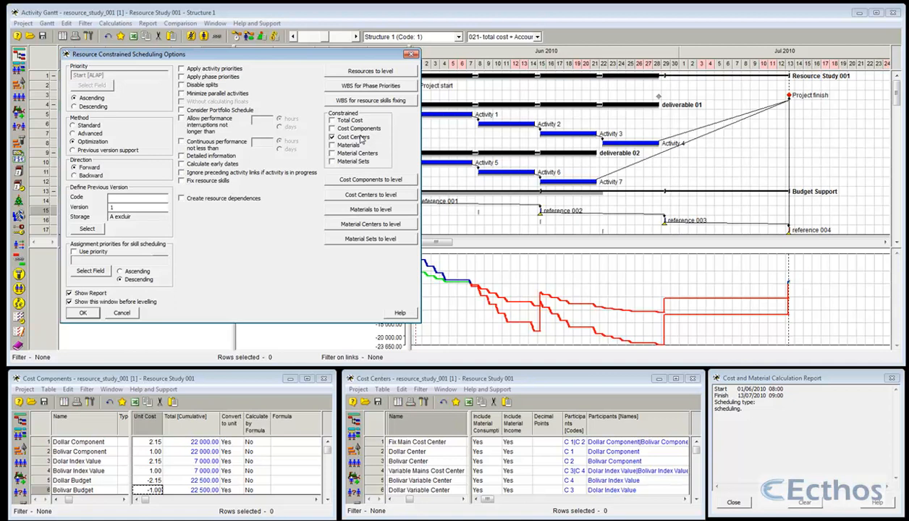
click(83, 312)
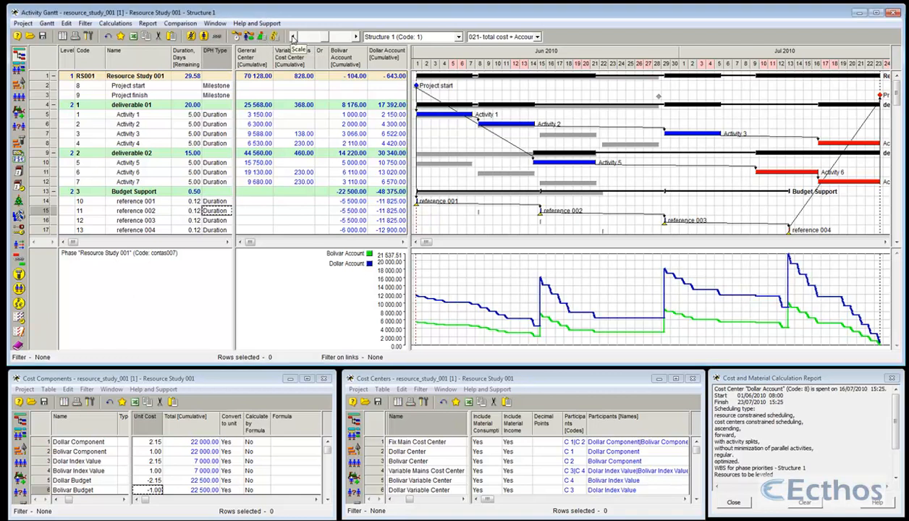
click(264, 38)
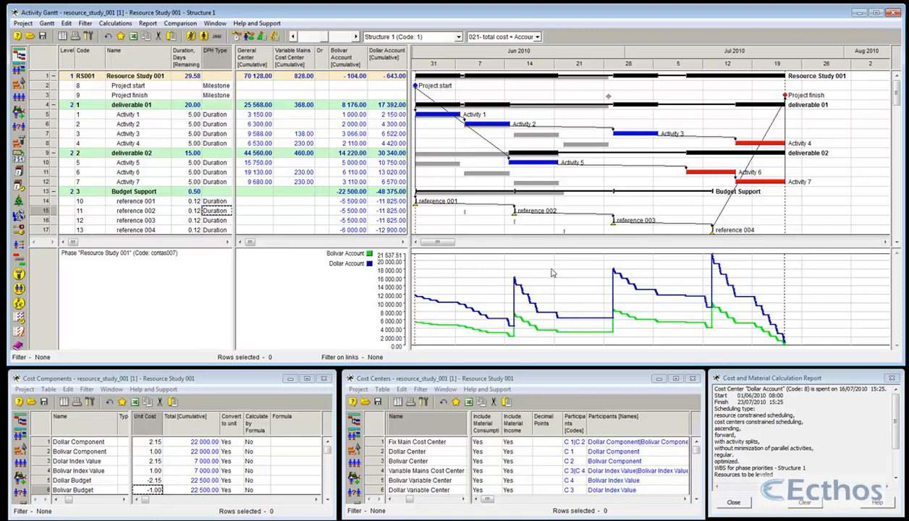
Switch to the 024 EVM view and compress the timescale to examine the earned value curves through the project finish.
click(536, 37)
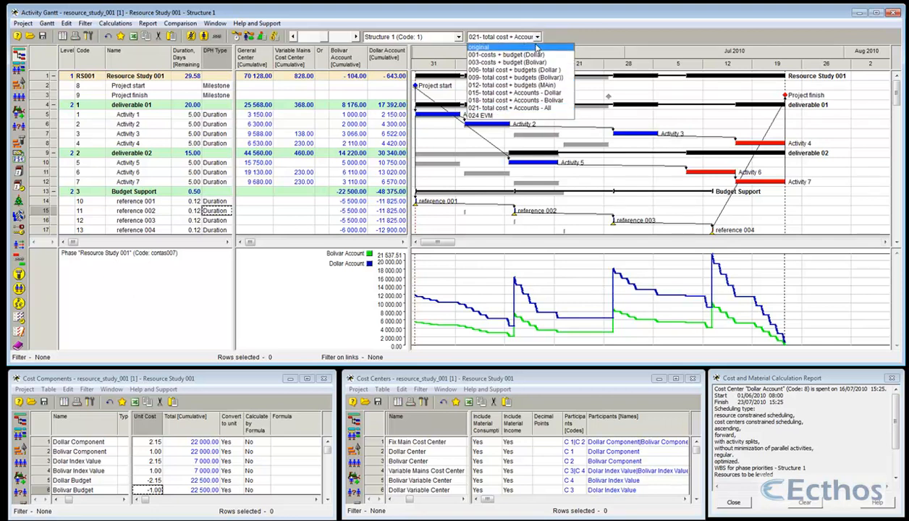
click(521, 114)
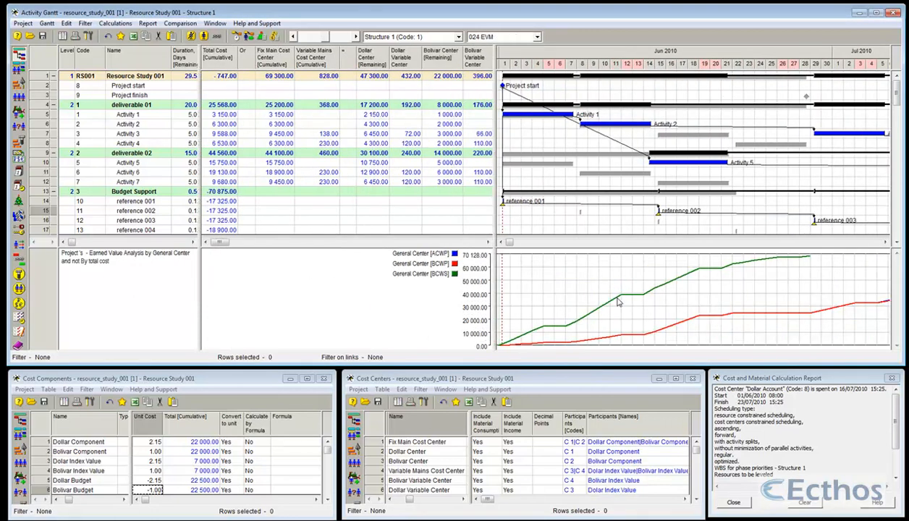
click(294, 37)
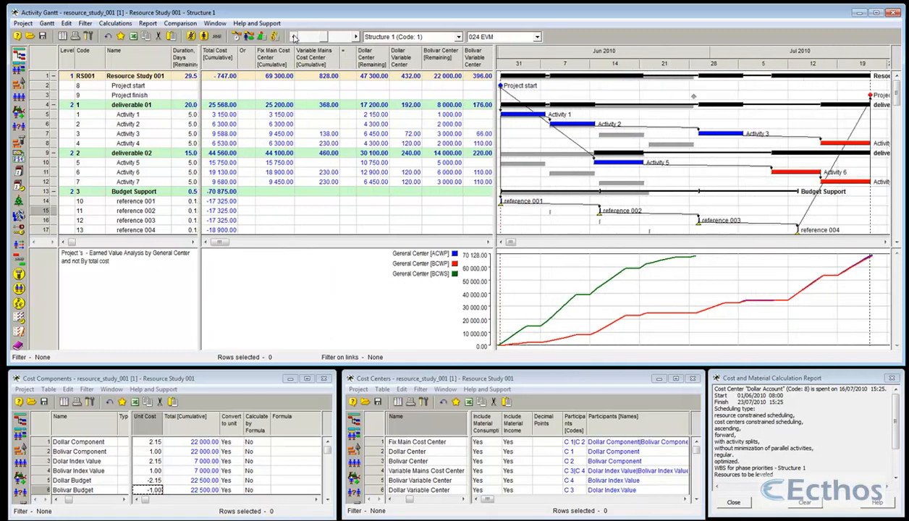
click(294, 37)
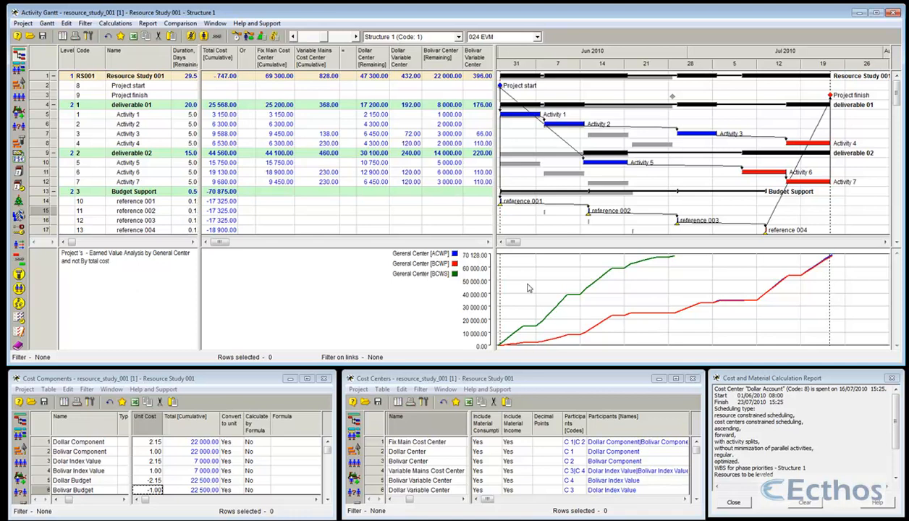
Check the Variable Mains Cost Center amounts of Activities 3, 4, 6 and 7.
click(326, 135)
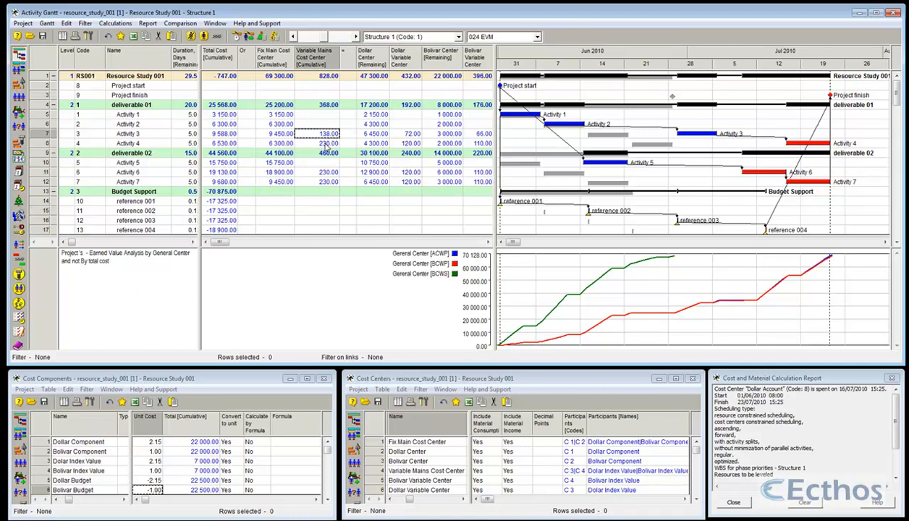
click(327, 144)
click(324, 173)
click(328, 182)
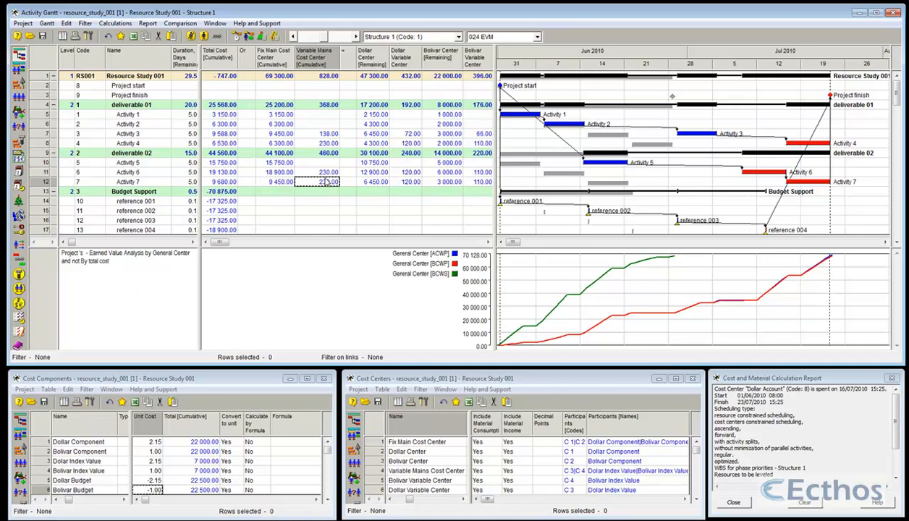
Adjust the earned value diagram's properties and enlarge its pane to examine the ACWP and BCWP curves near the project finish.
right_click(696, 272)
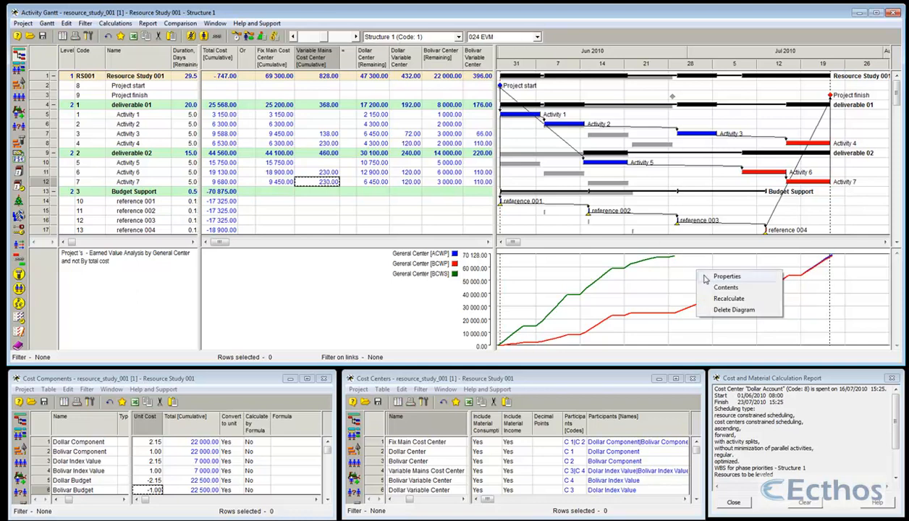
click(705, 277)
key(Return)
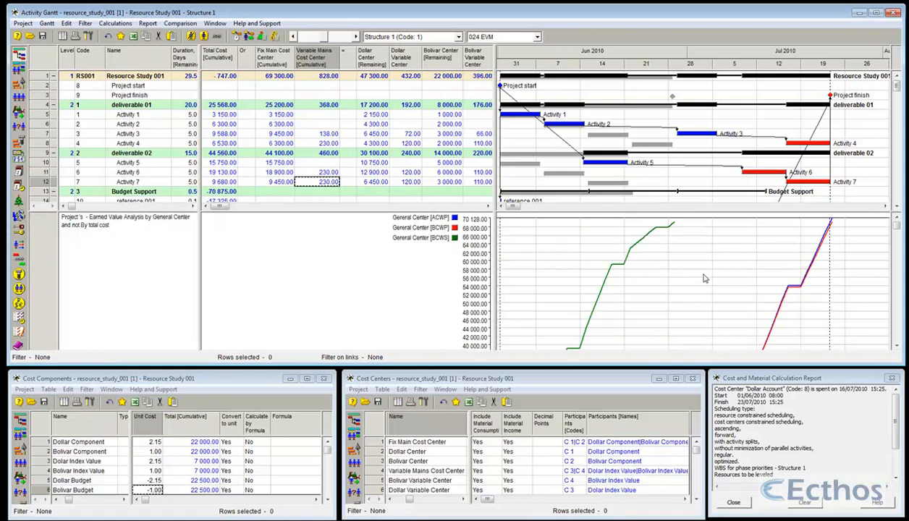
right_click(838, 230)
click(846, 234)
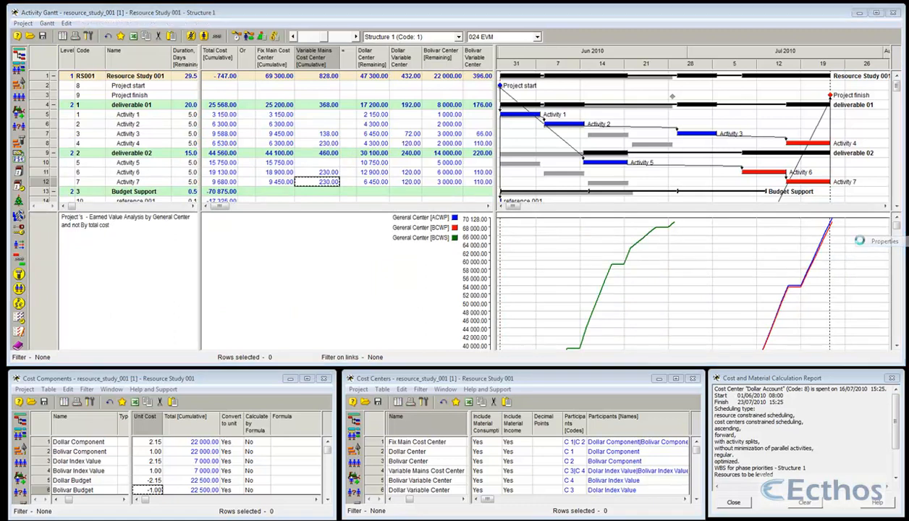
key(Return)
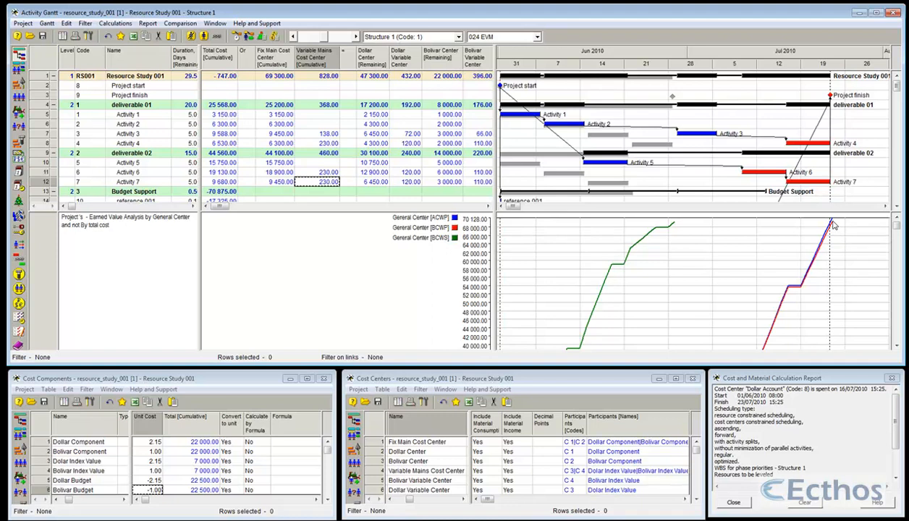
right_click(780, 238)
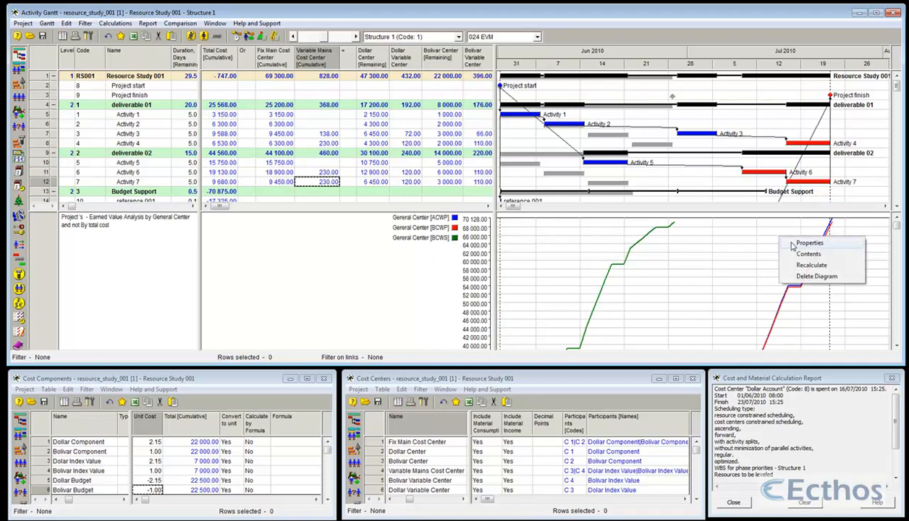
click(803, 243)
key(Return)
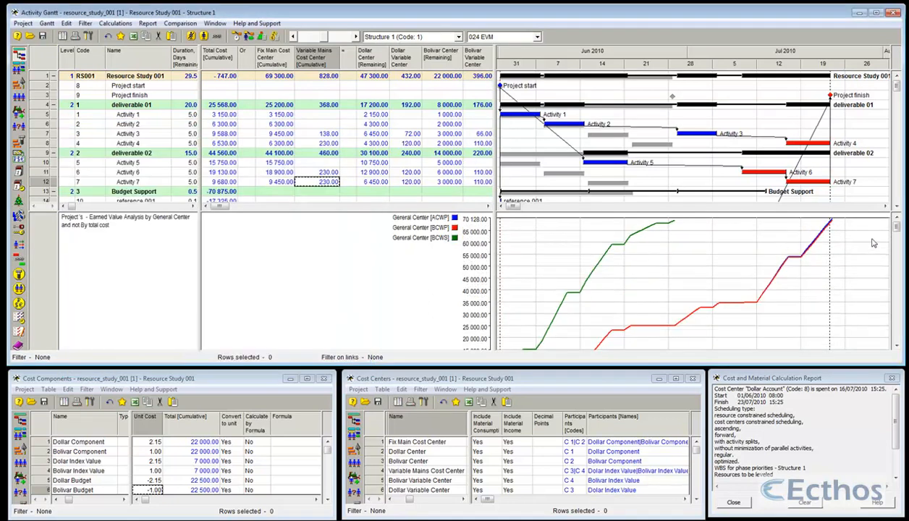
drag(855, 212, 855, 166)
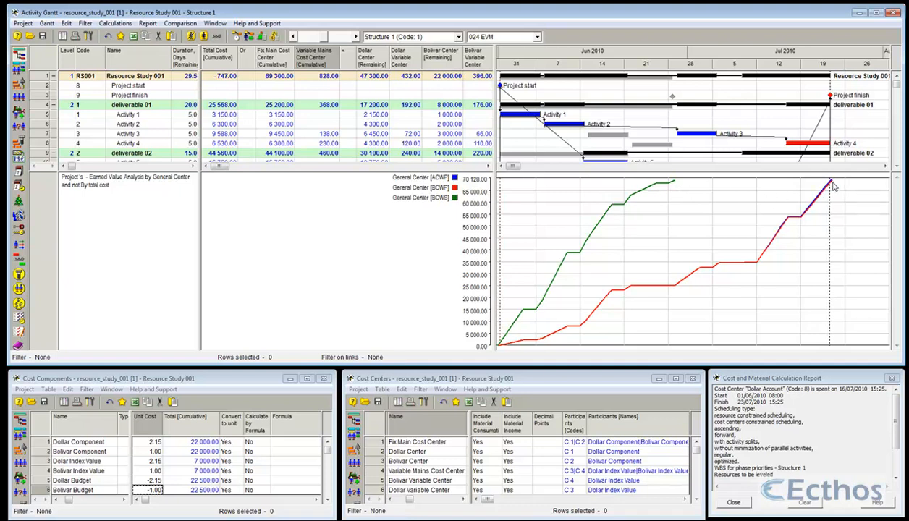
Replace the General Center ACWP, BCWP and BCWS curves in the earned value diagram with its CPI and SPI curves.
right_click(640, 230)
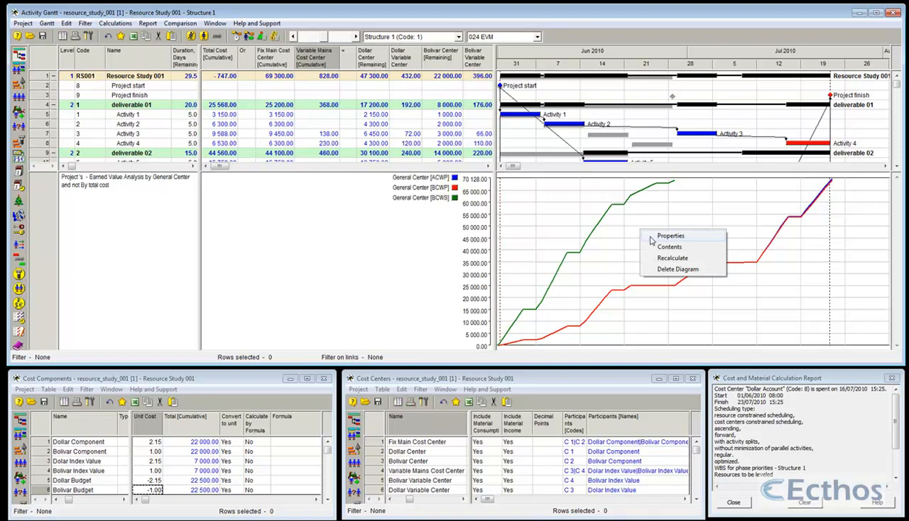
click(655, 237)
drag(491, 167, 494, 189)
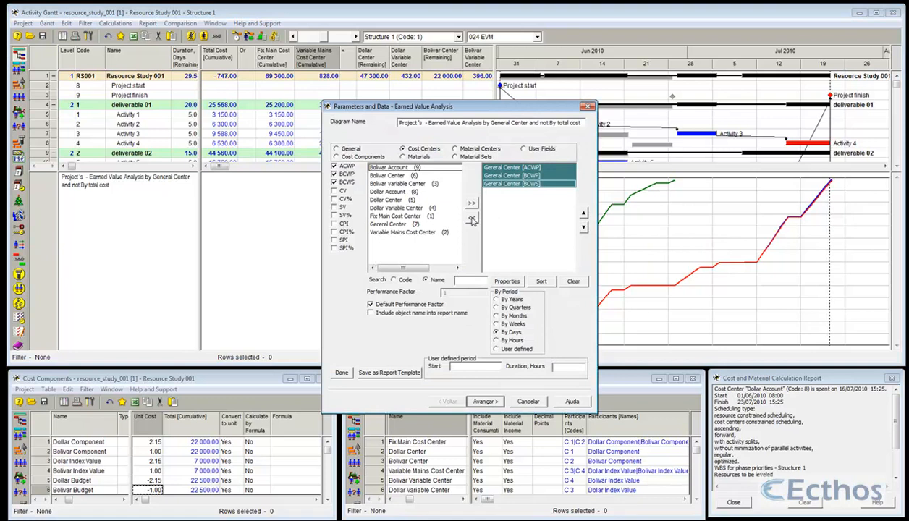
click(471, 219)
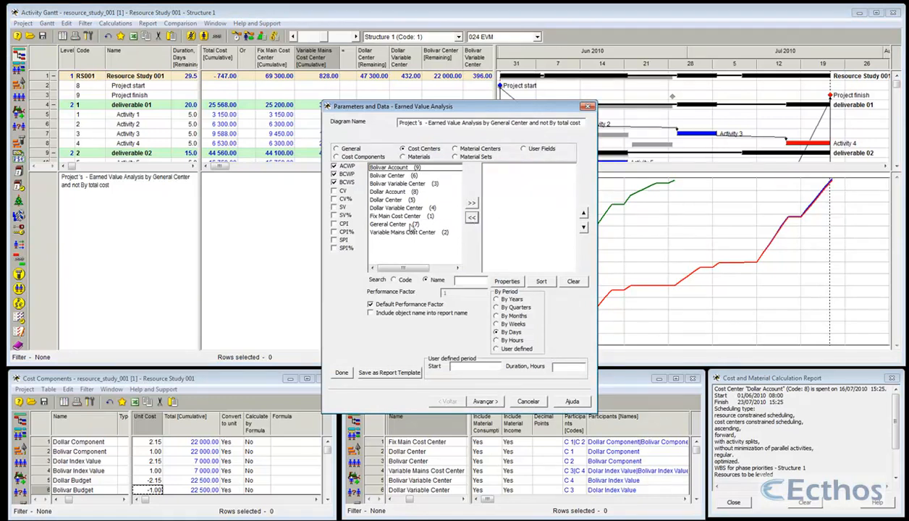
click(399, 224)
click(333, 223)
click(334, 239)
click(471, 203)
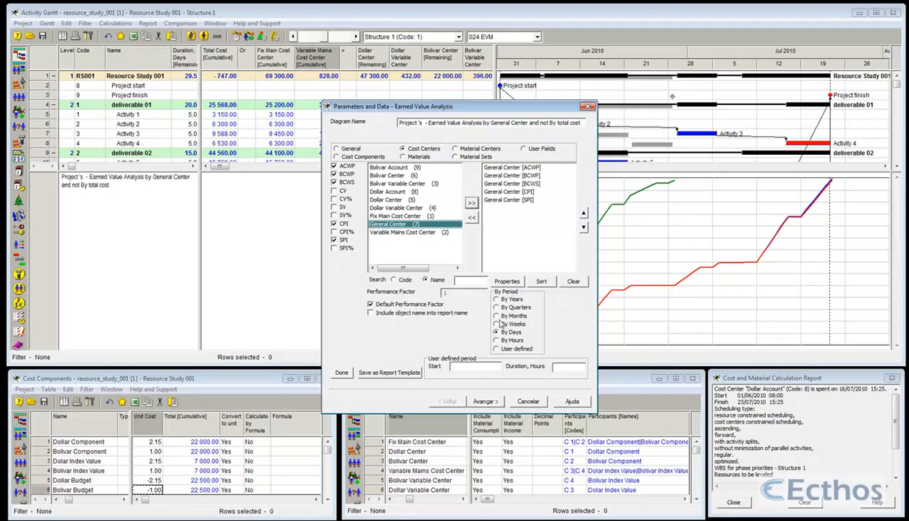
drag(523, 166, 523, 189)
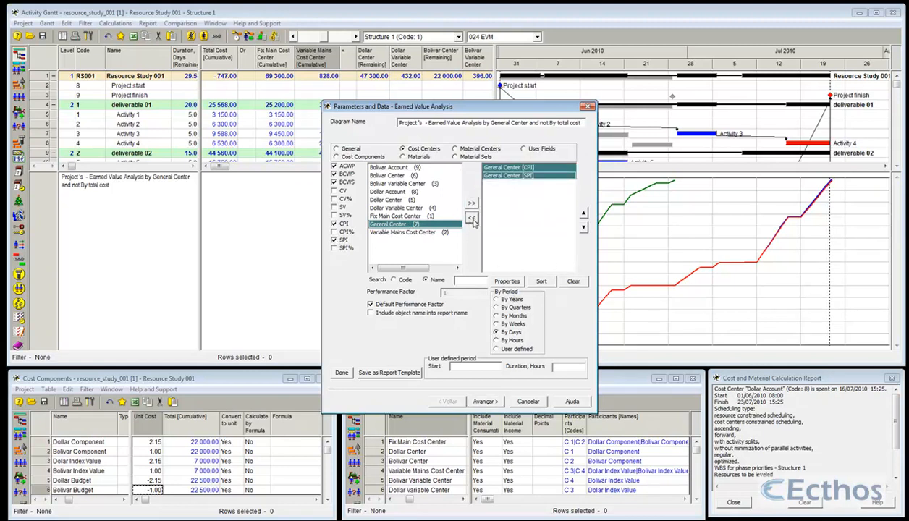
click(340, 372)
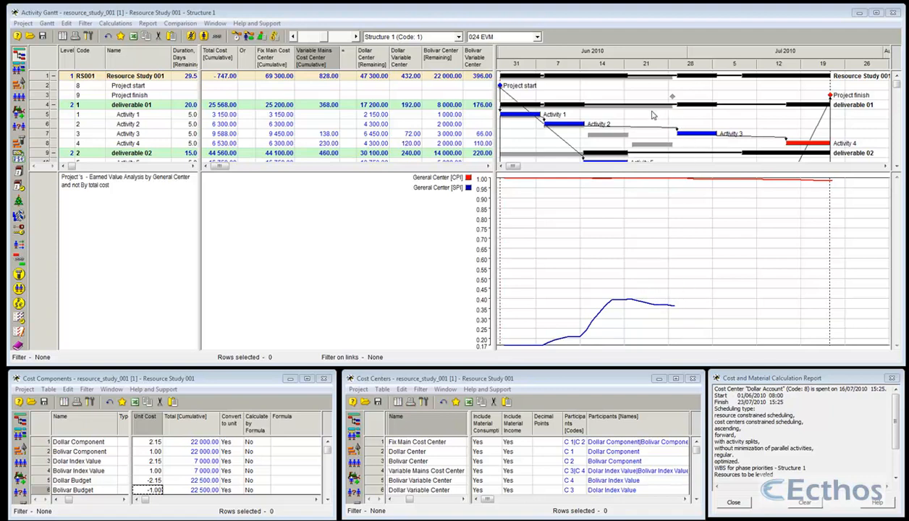
mouse_move(691, 165)
mouse_down()
mouse_move(703, 273)
mouse_move(685, 171)
mouse_up()
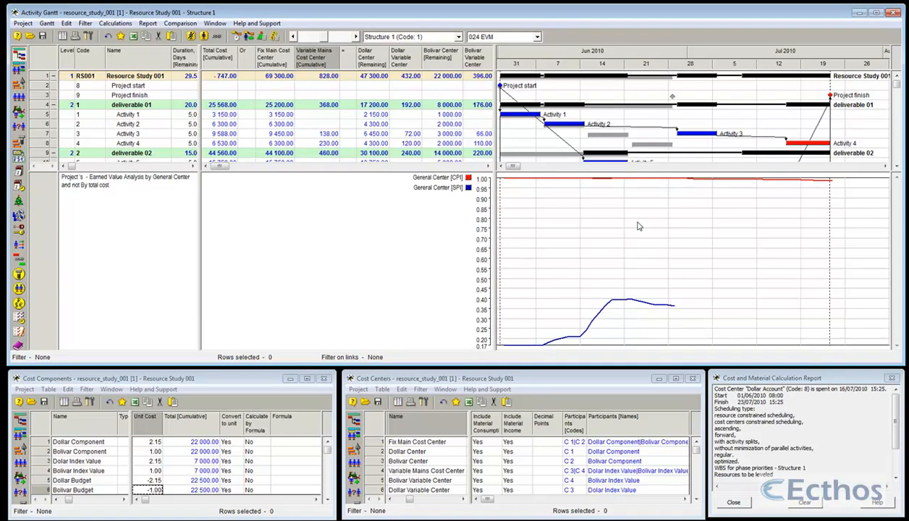
Reload the 024 EVM view by way of 021- total cost + Accounts - All, and compress the timescale to include the project finish.
click(537, 37)
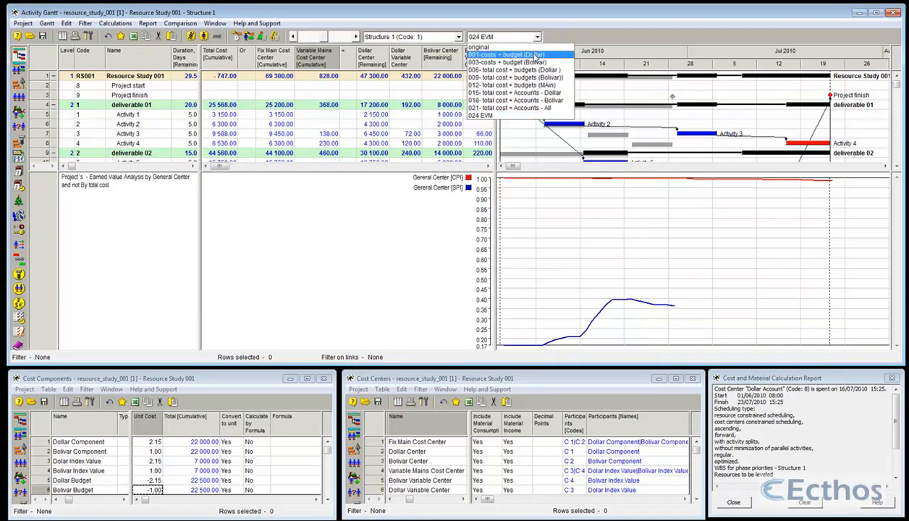
click(533, 109)
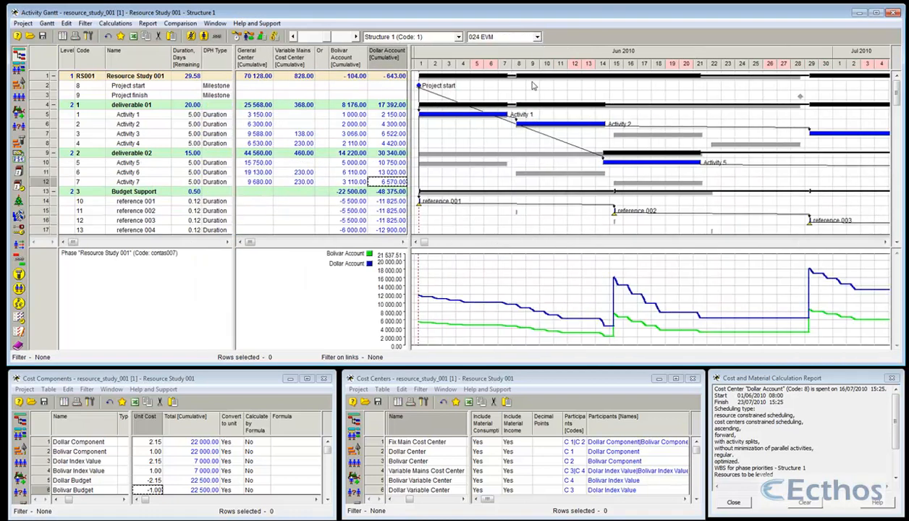
click(537, 37)
click(526, 116)
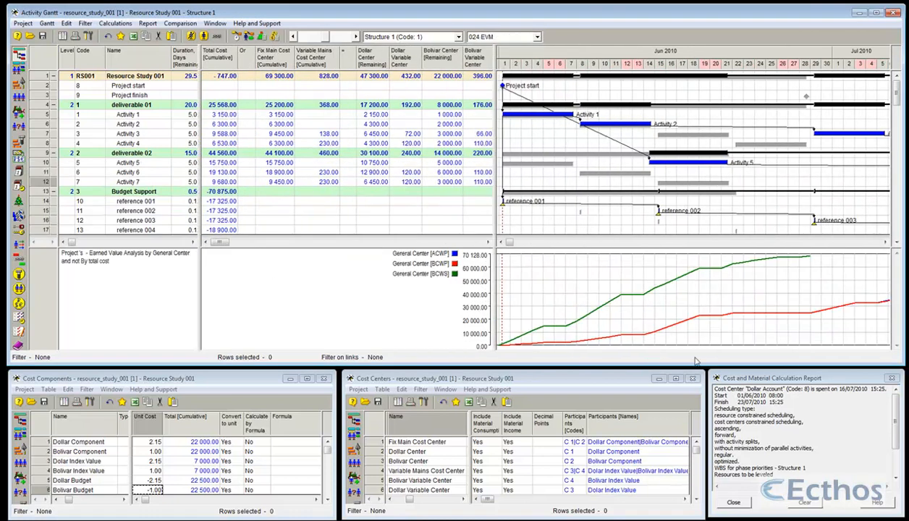
click(293, 36)
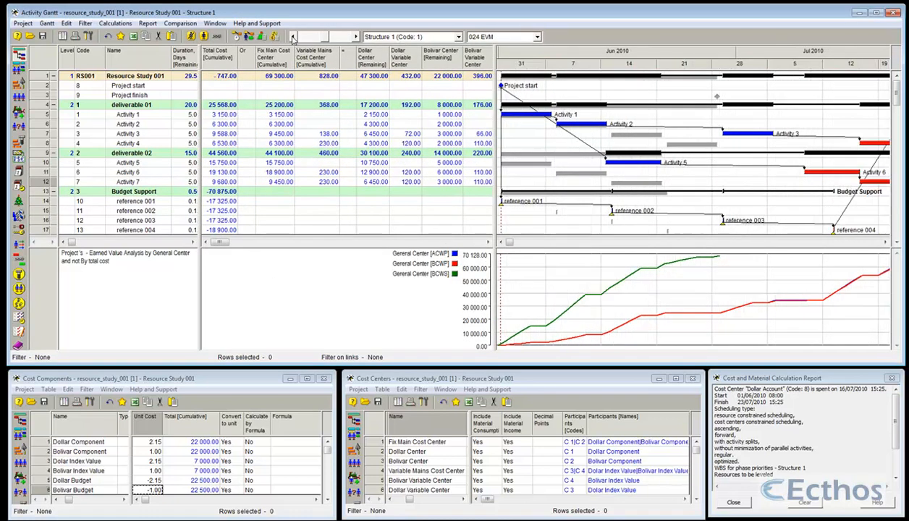
click(293, 37)
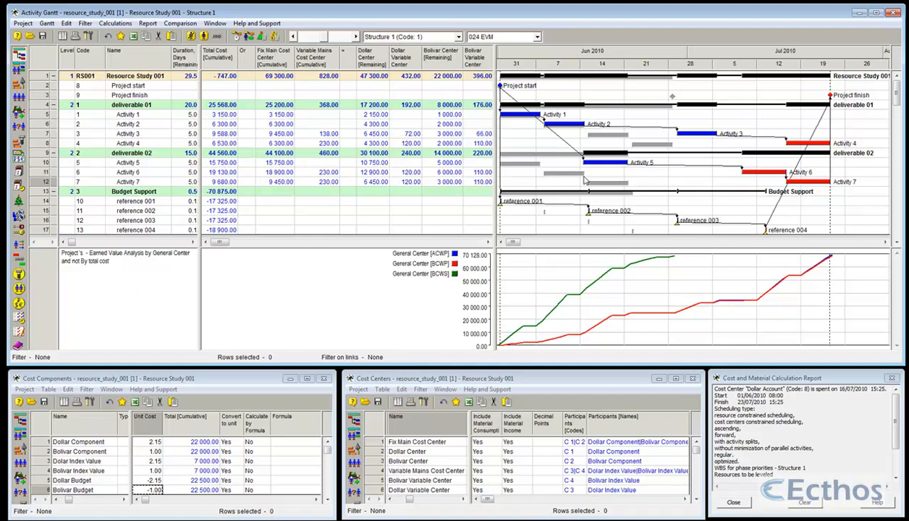
Hide the baseline comparison on the Gantt and review the resource constrained scheduling options without running them.
click(180, 23)
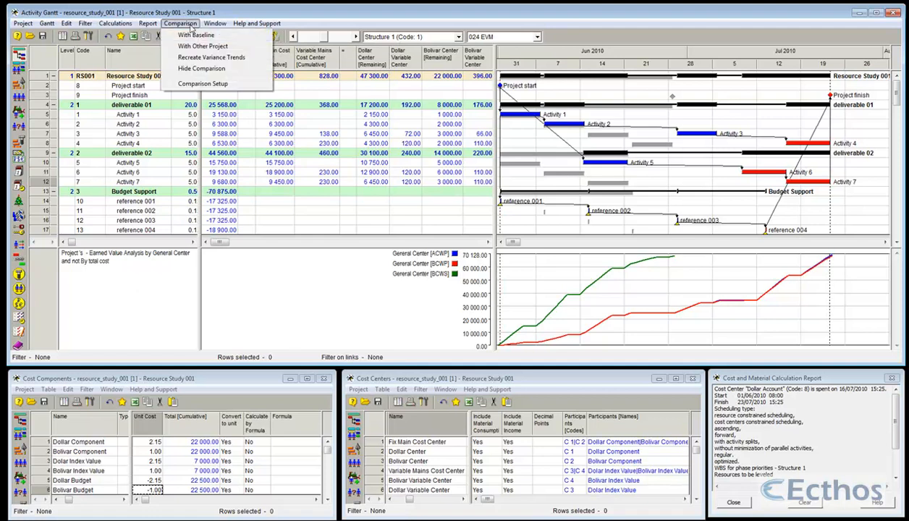
click(202, 66)
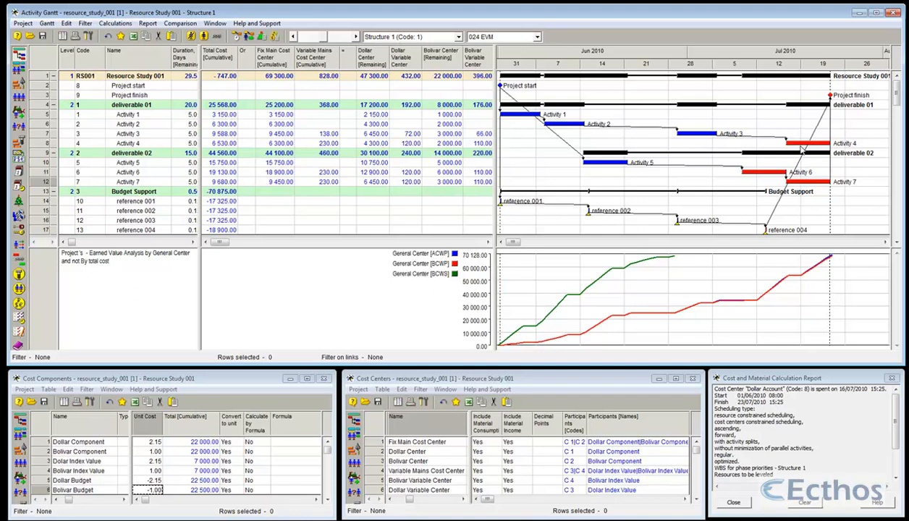
click(247, 36)
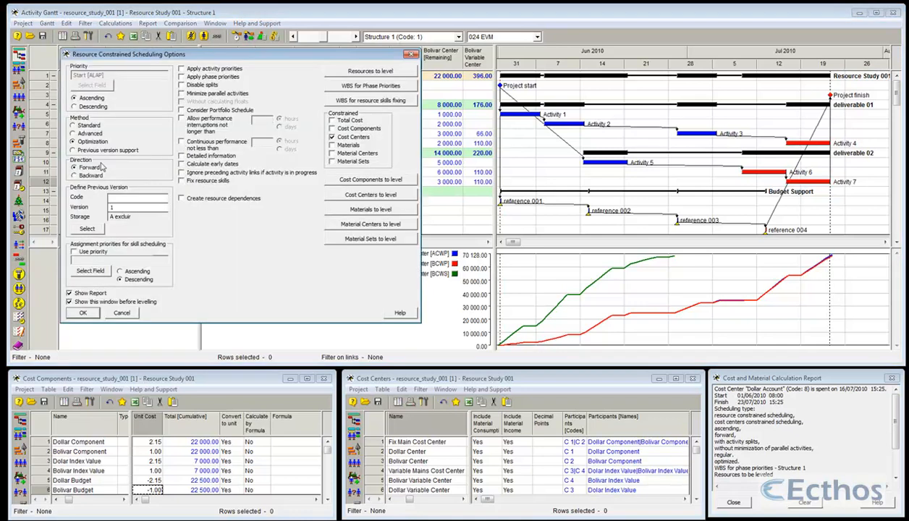
click(123, 312)
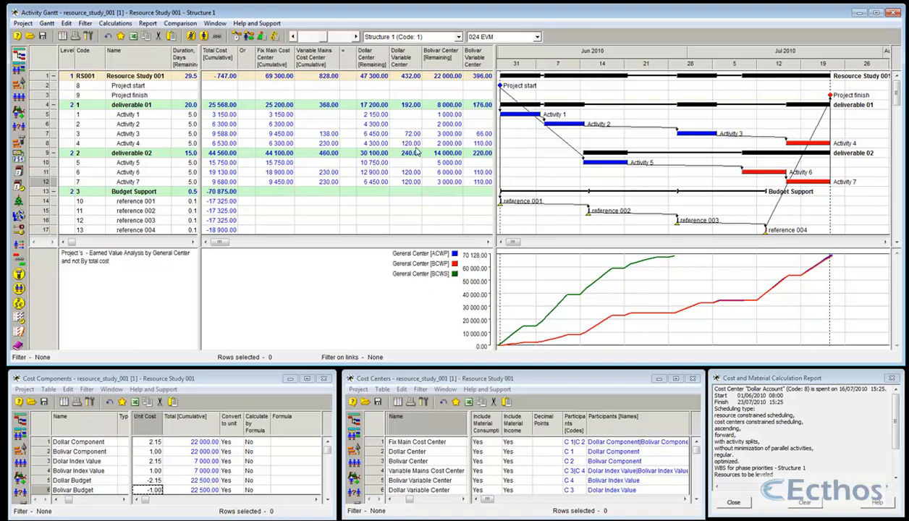
Go through the budget activities reference 001 to reference 004 and run unconstrained scheduling with the existing options.
click(143, 202)
click(143, 211)
click(144, 221)
click(145, 230)
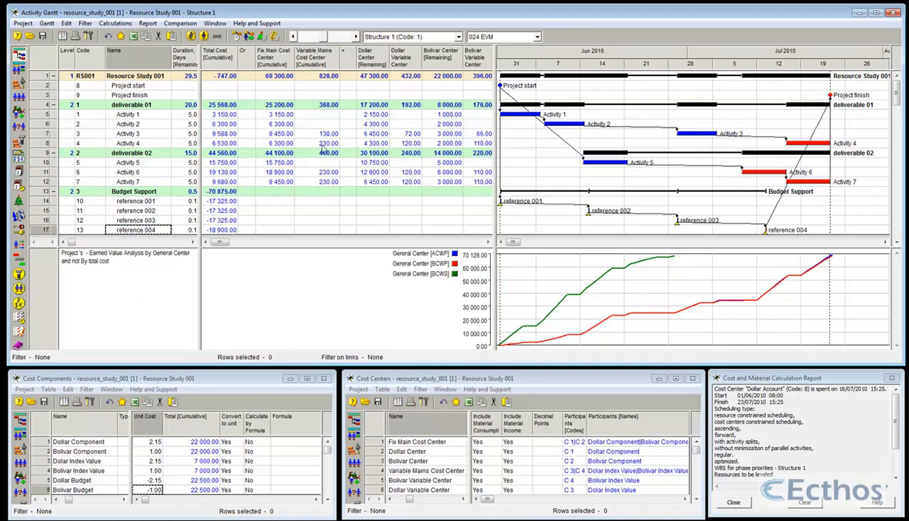
click(235, 40)
key(Return)
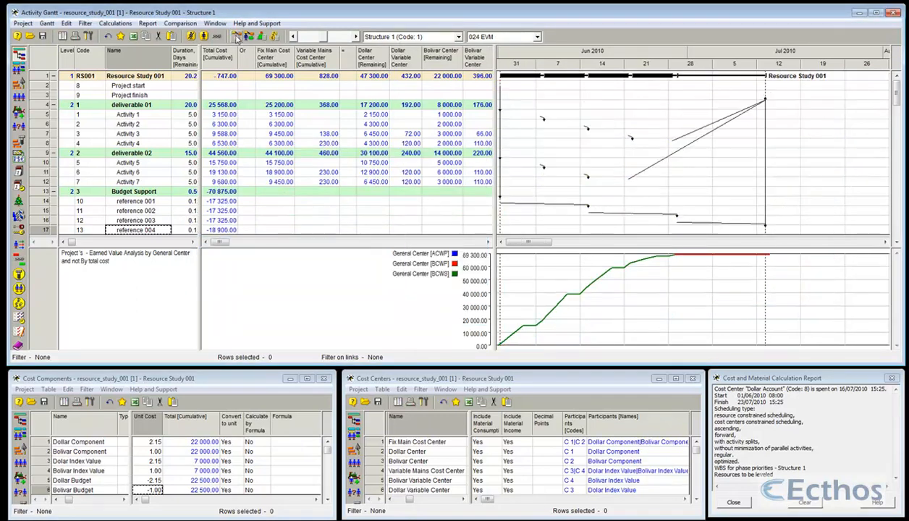
Examine the 006- total cost + budgets (Dollar) and 009- total cost + budgets (Bolivar) views, and check the full Cost Centers list.
click(492, 37)
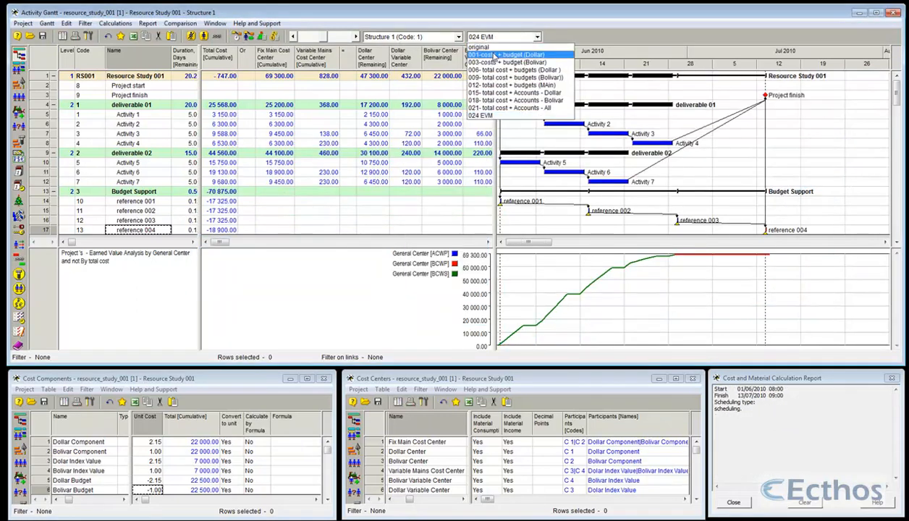
click(499, 70)
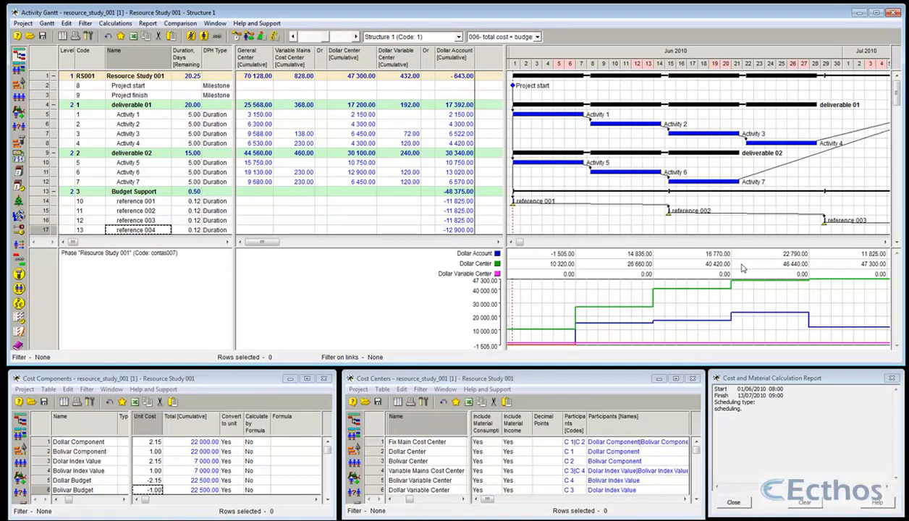
click(503, 36)
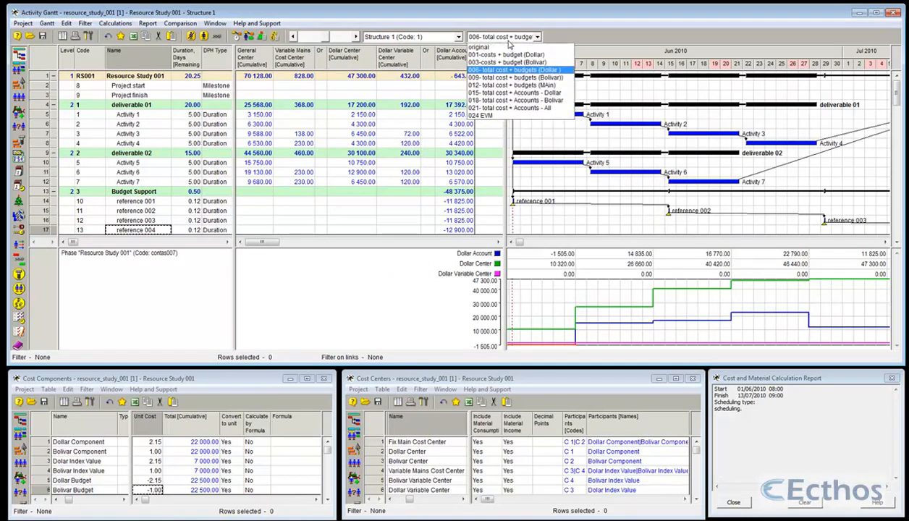
click(504, 75)
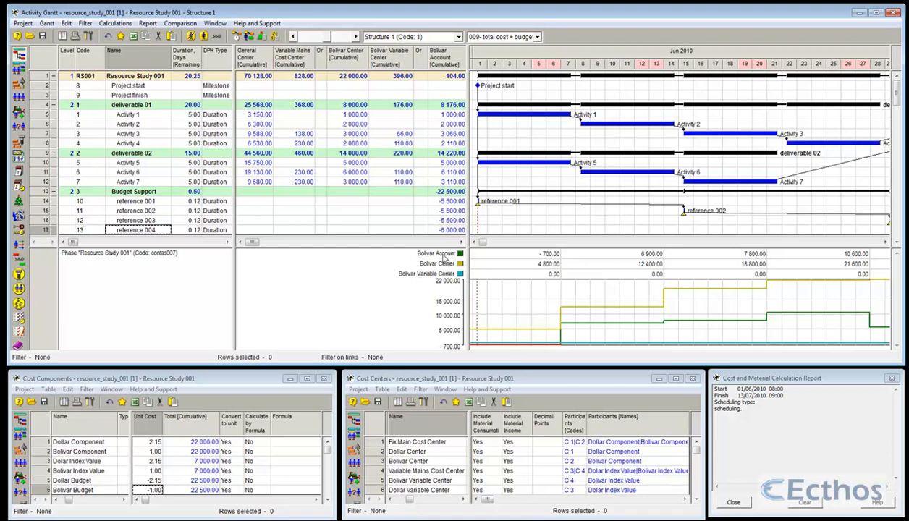
drag(465, 366, 465, 210)
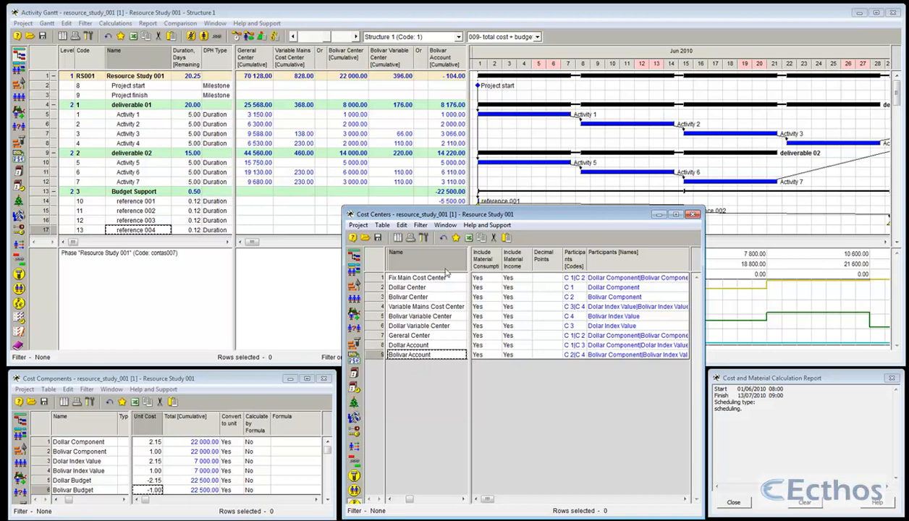
drag(455, 209, 455, 371)
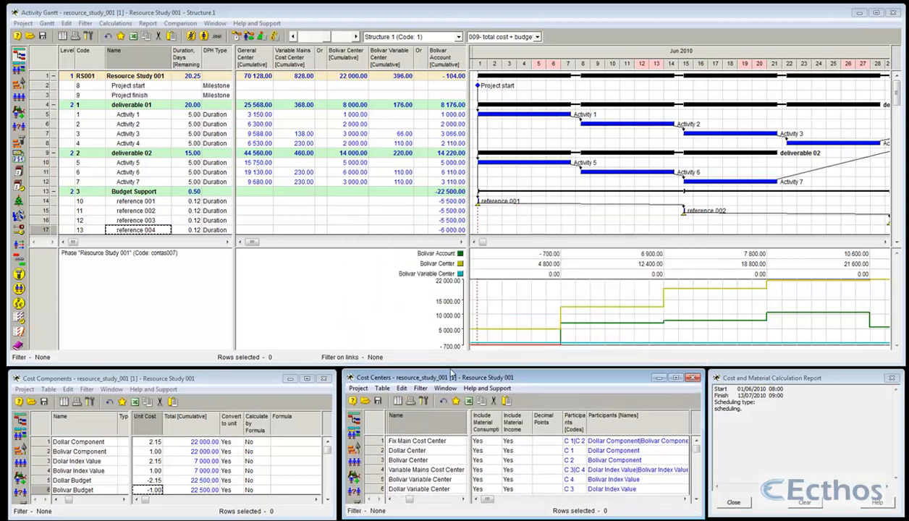
Check the cost centers to level and run optimized forward resource constrained scheduling limited by Cost Centers.
click(248, 36)
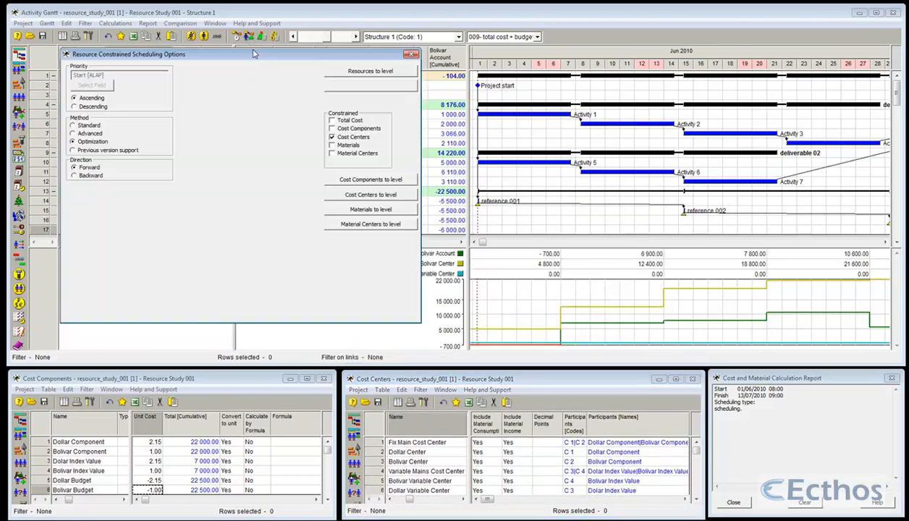
drag(193, 60, 265, 75)
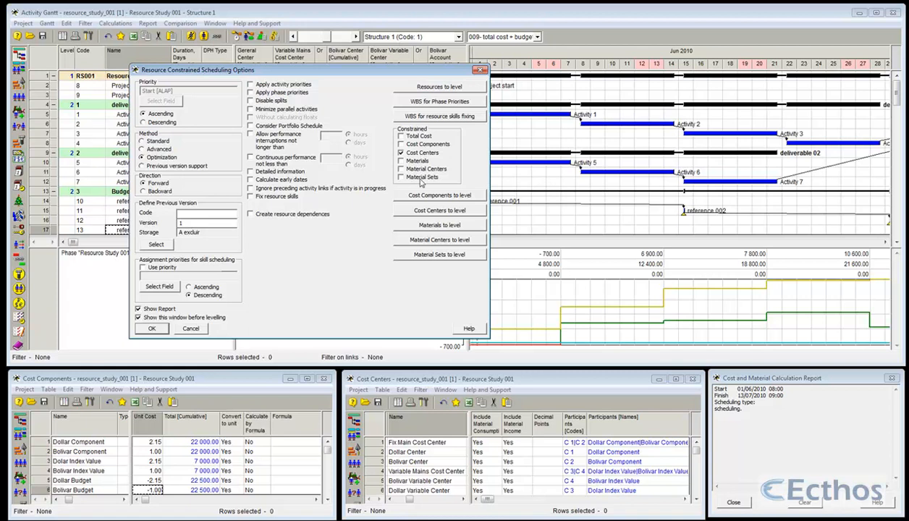
click(425, 211)
click(241, 208)
click(152, 328)
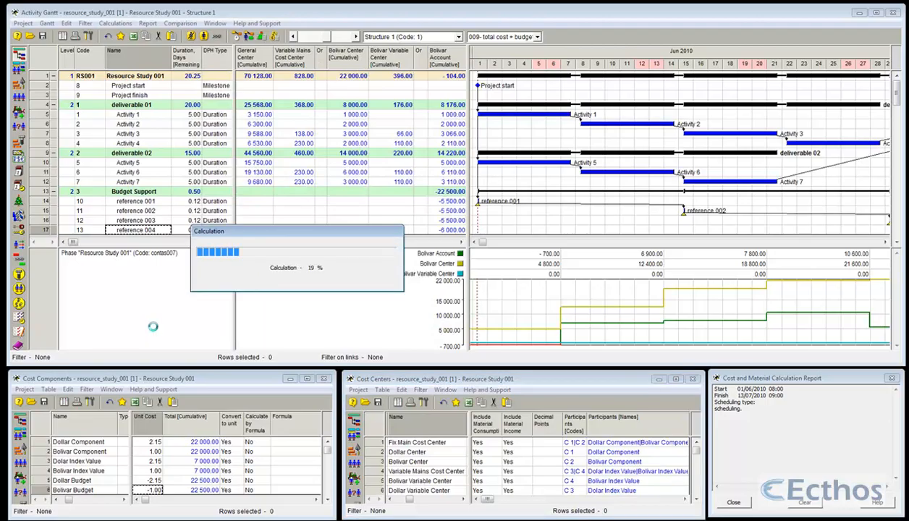